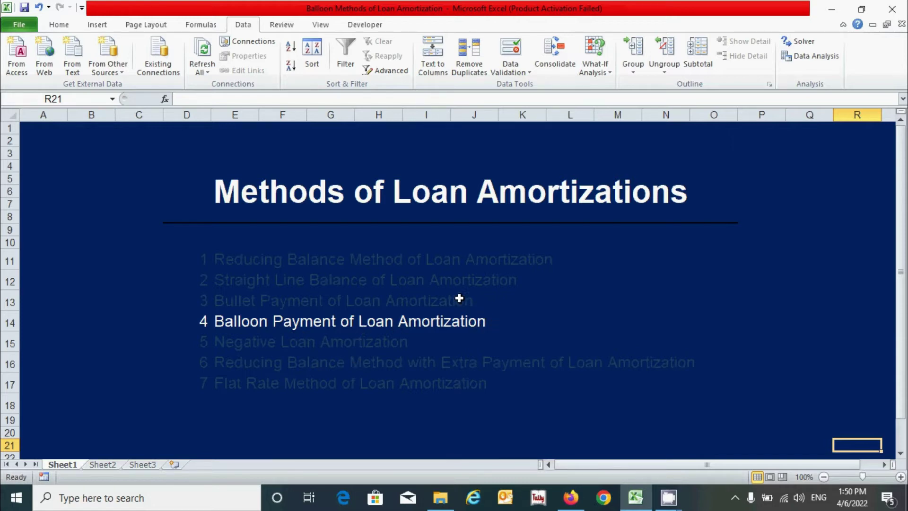
left_click_drag(461, 308, 479, 260)
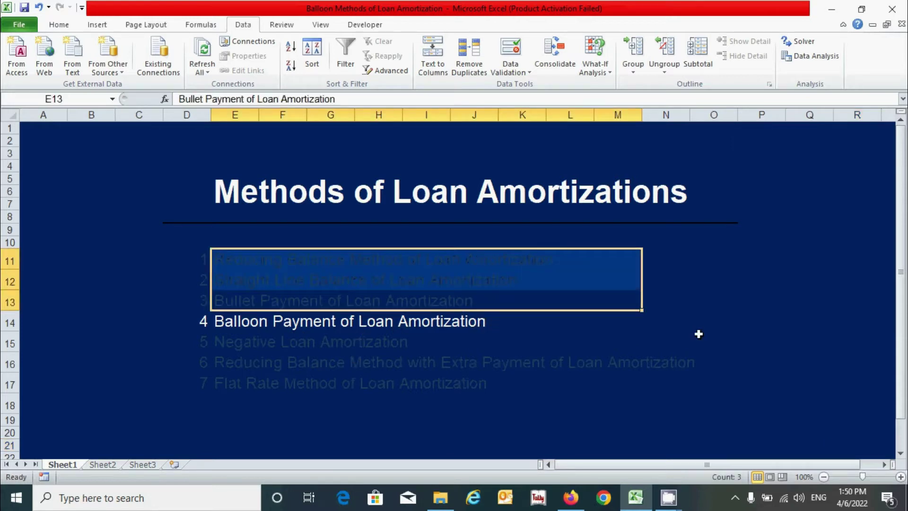
left_click(700, 335)
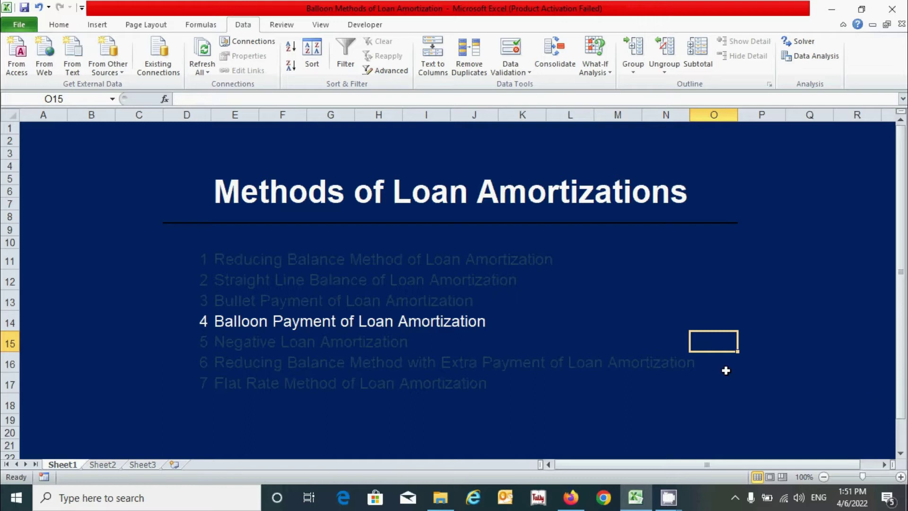
left_click(491, 318)
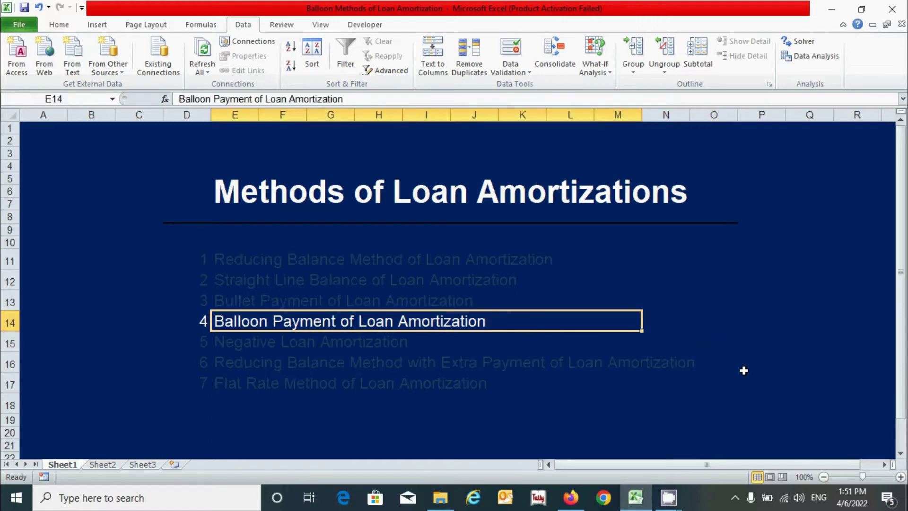
left_click(824, 430)
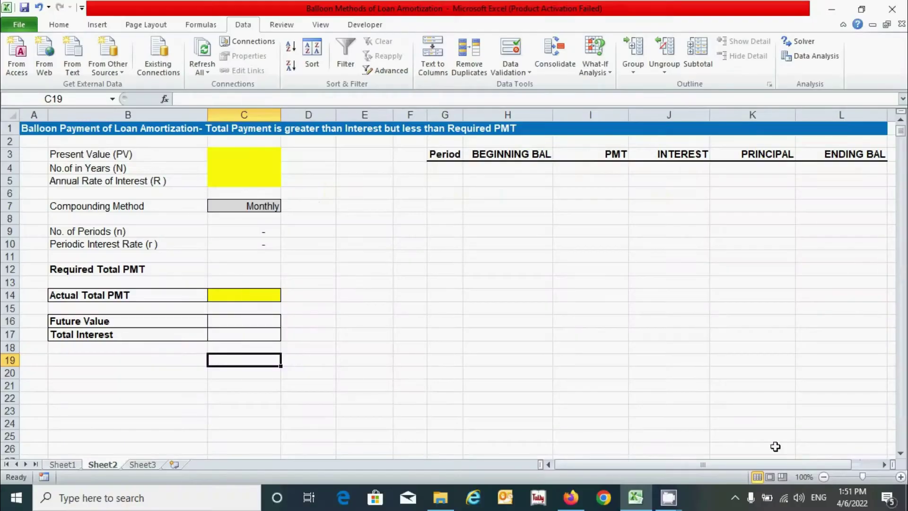
Examine the balloon loan sheet's input labels, payment cells and the PMT and INTEREST columns of the amortization table.
left_click(811, 448)
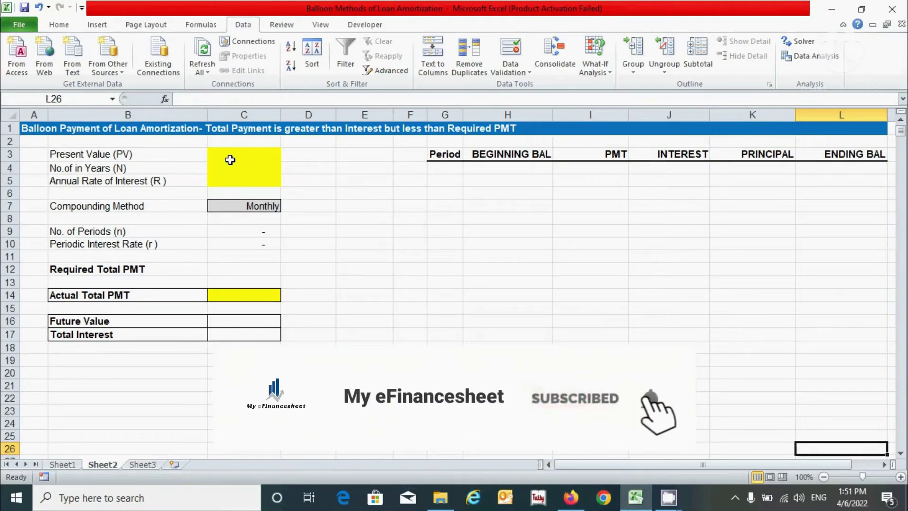
left_click(244, 269)
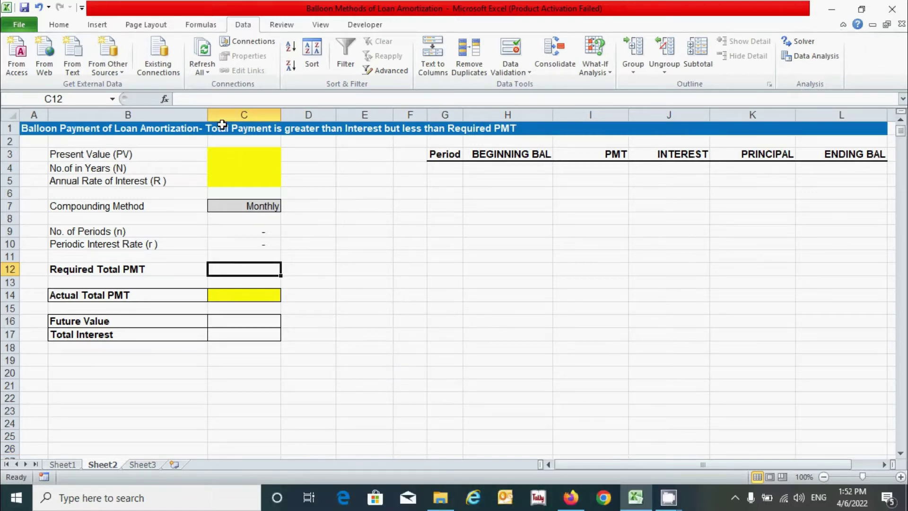
left_click_drag(586, 167, 594, 339)
left_click_drag(660, 170, 661, 336)
left_click(228, 267)
left_click(361, 297)
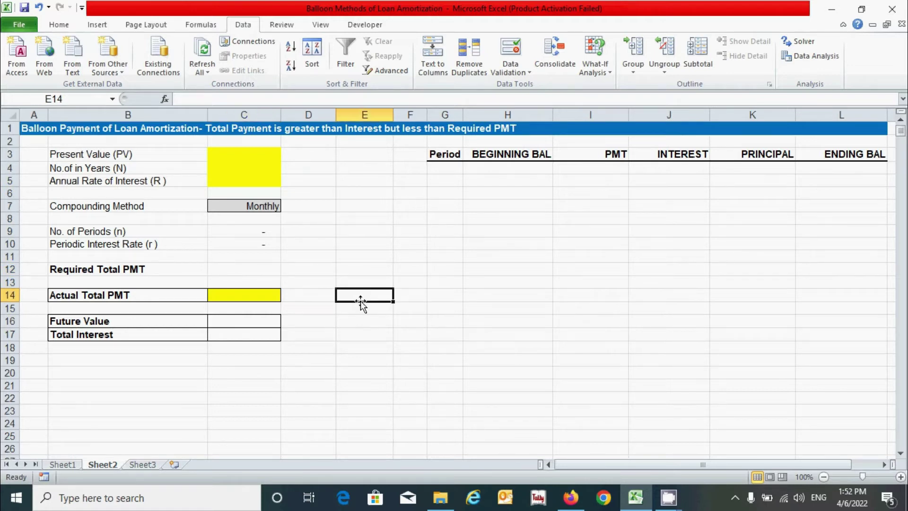
left_click(254, 154)
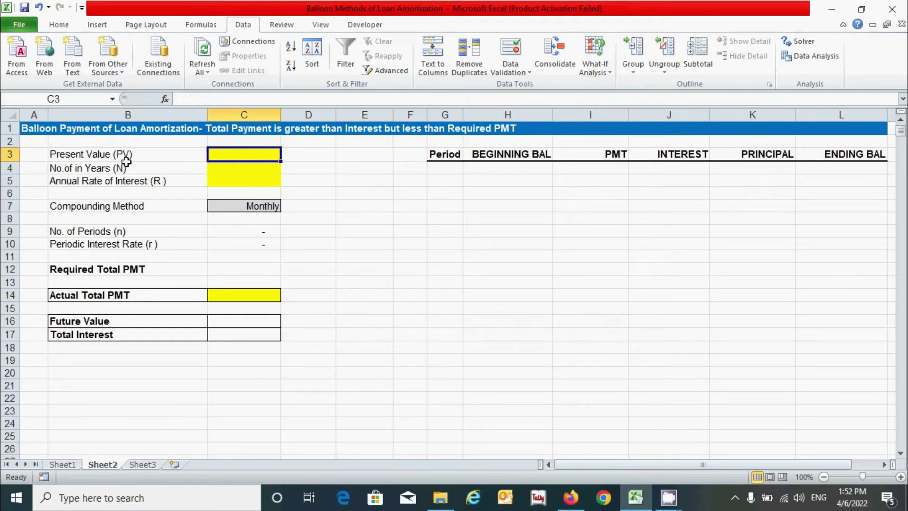
left_click_drag(132, 151, 129, 211)
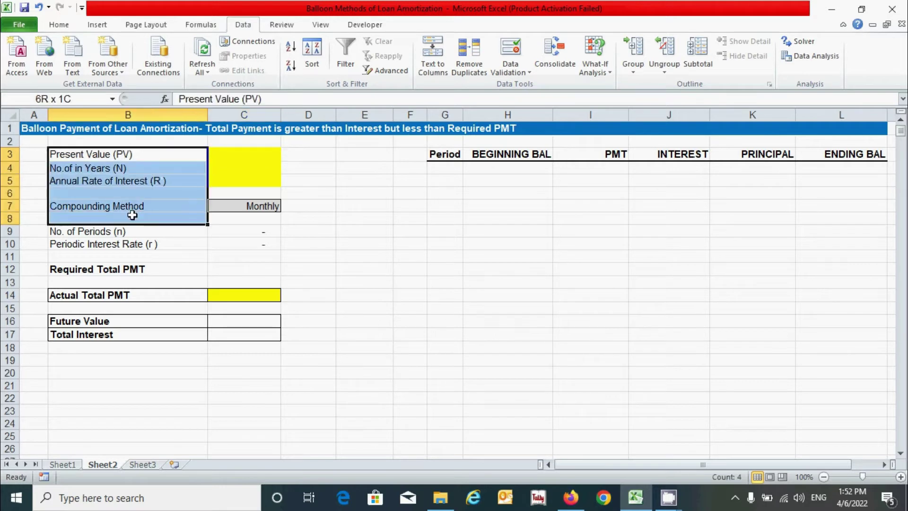
Enter the loan inputs: present value 75000, 3 years and an annual interest rate of 10%.
left_click(251, 155)
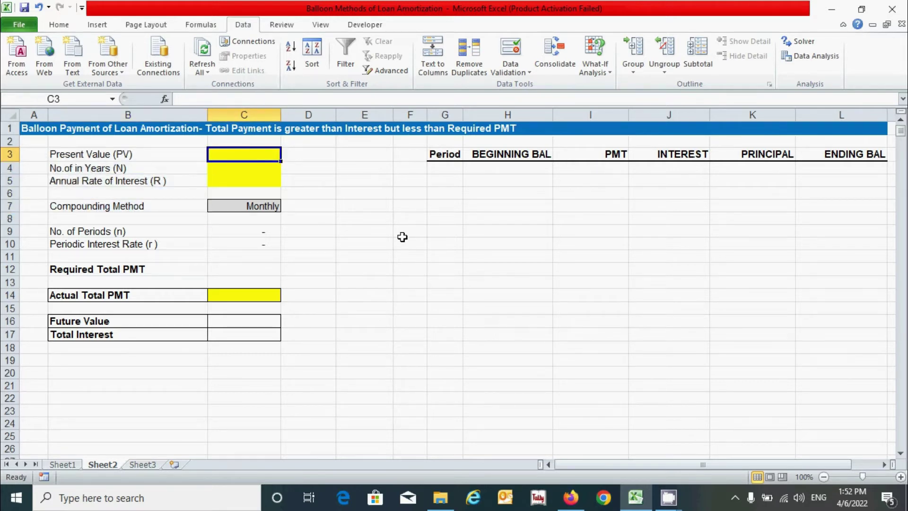
type("75000")
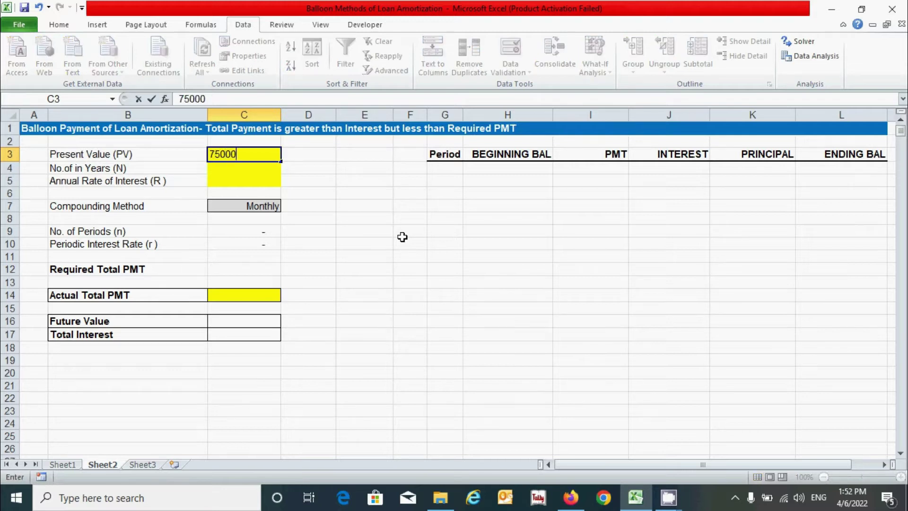
key("Return")
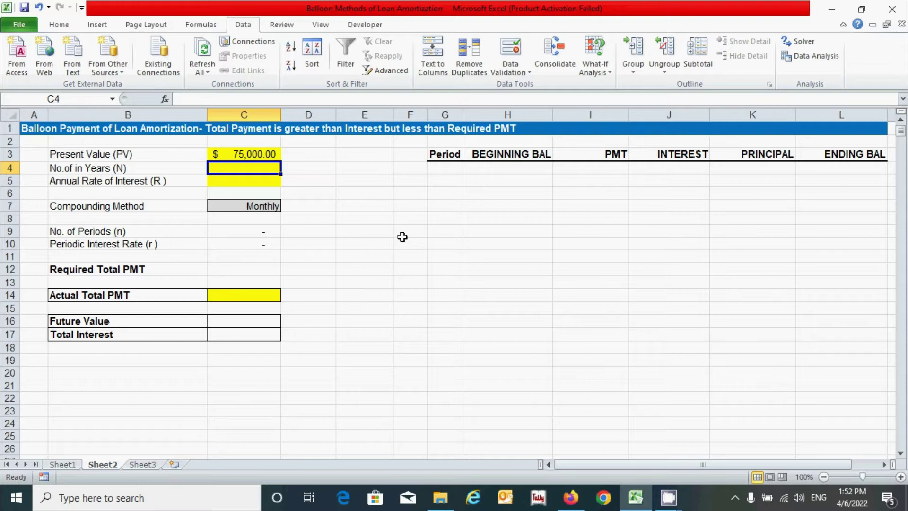
type("3")
key("Return")
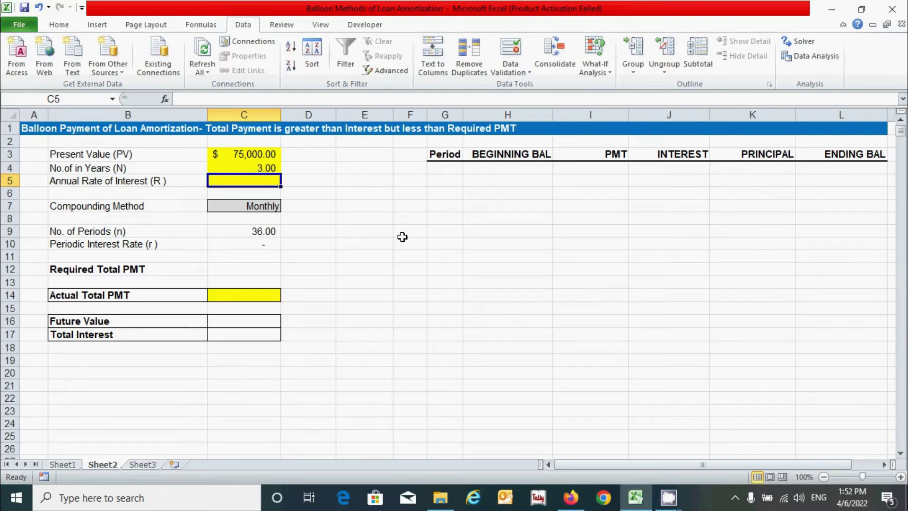
type("10")
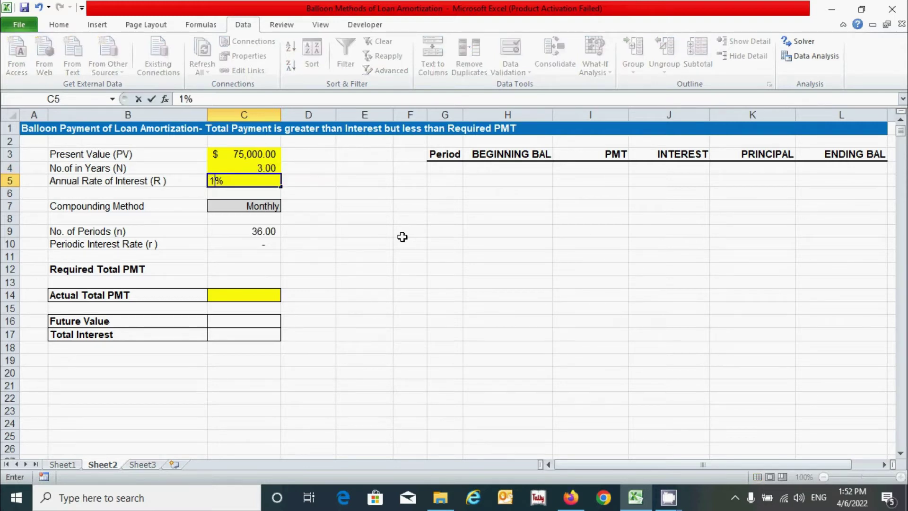
key("Return")
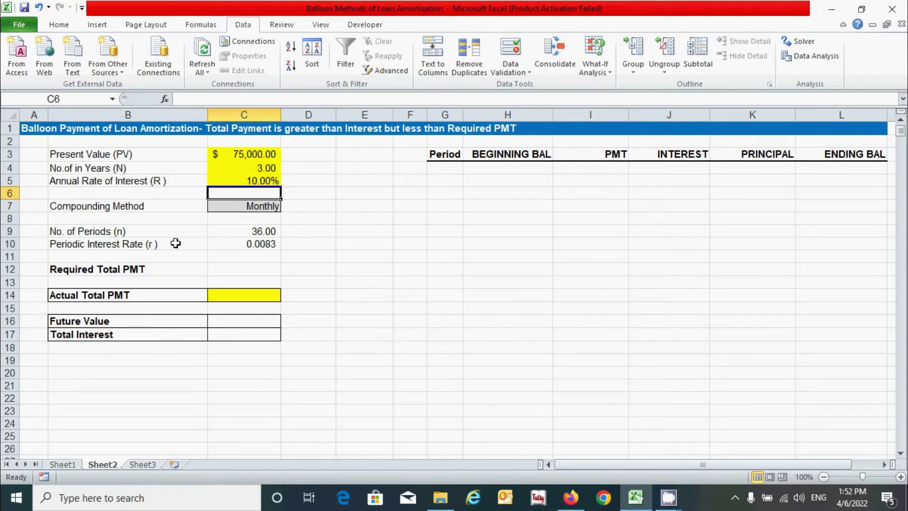
left_click_drag(171, 204, 279, 236)
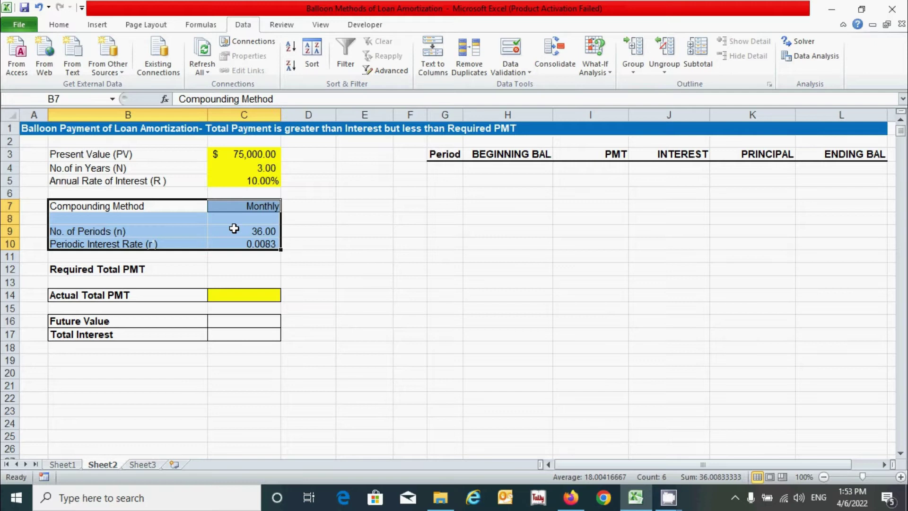
left_click(330, 243)
Calculate the Required Total PMT in C12 with the formula =PMT(C10,C9,-C3,0,0).
left_click(247, 273)
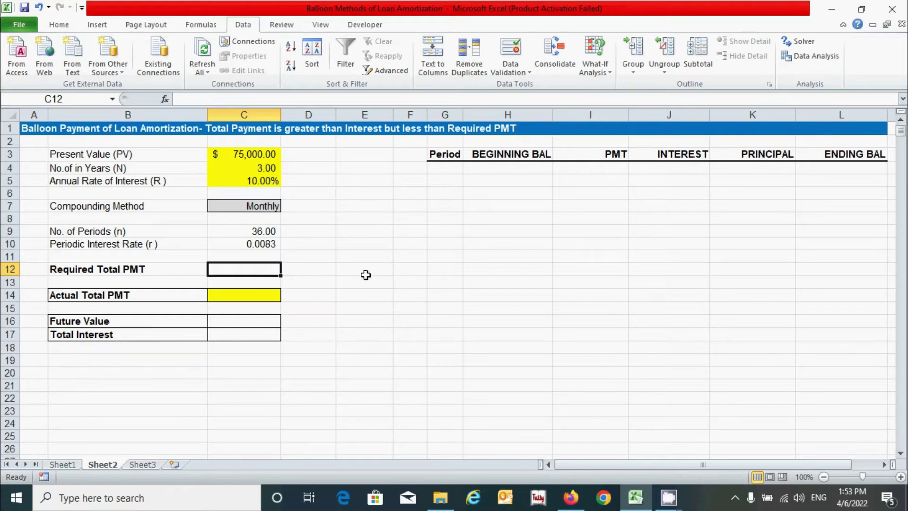
type("=PMT(")
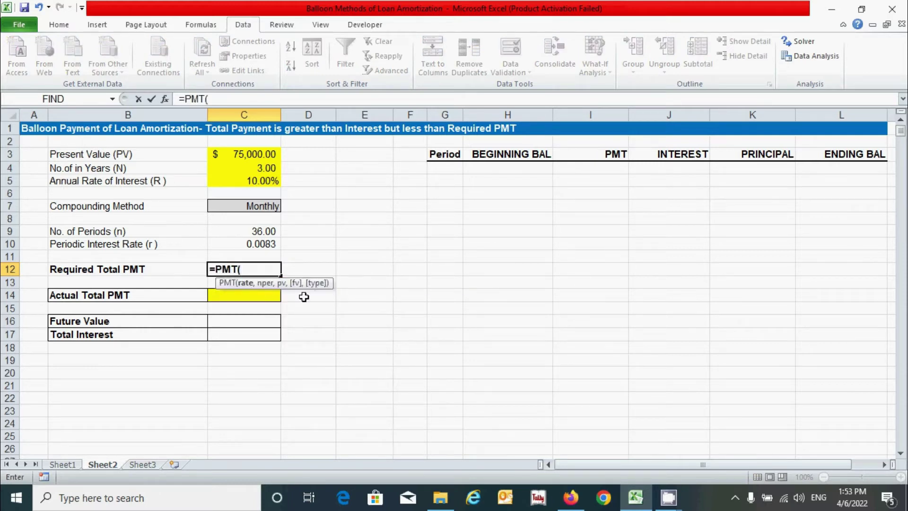
left_click(237, 243)
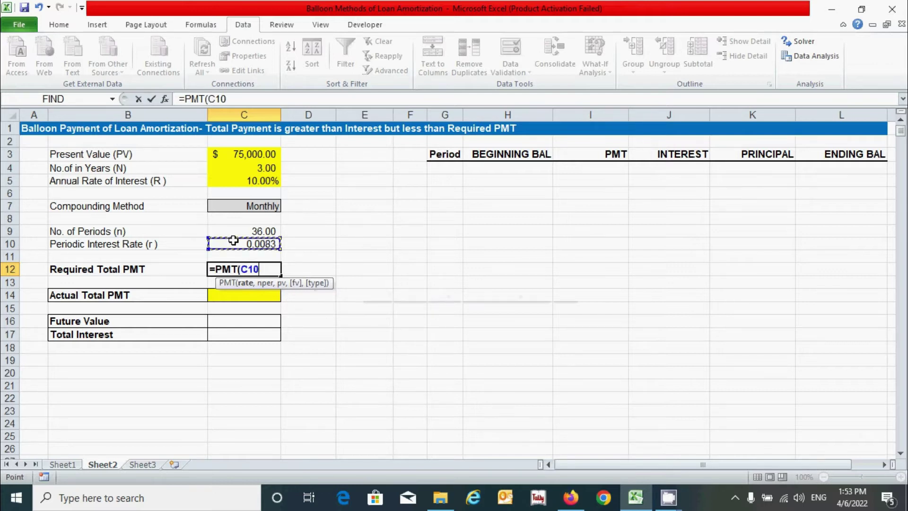
type(",")
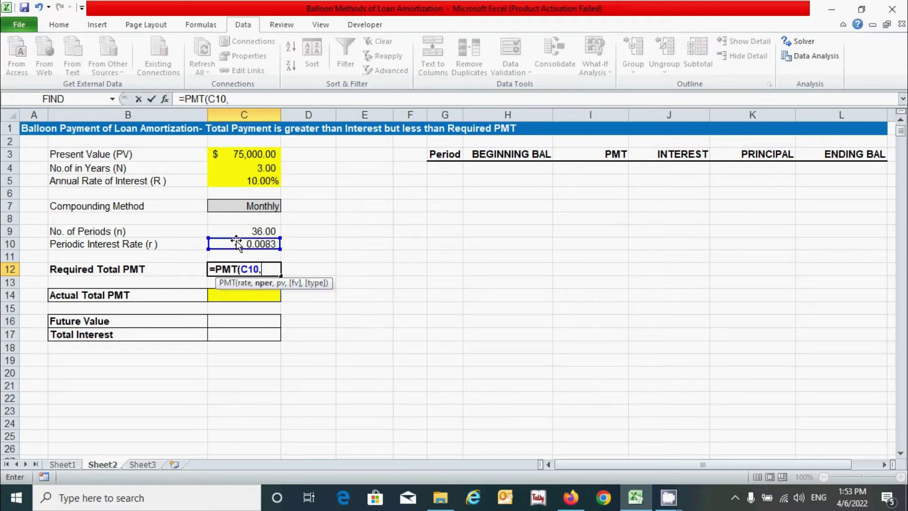
left_click(246, 232)
type(",")
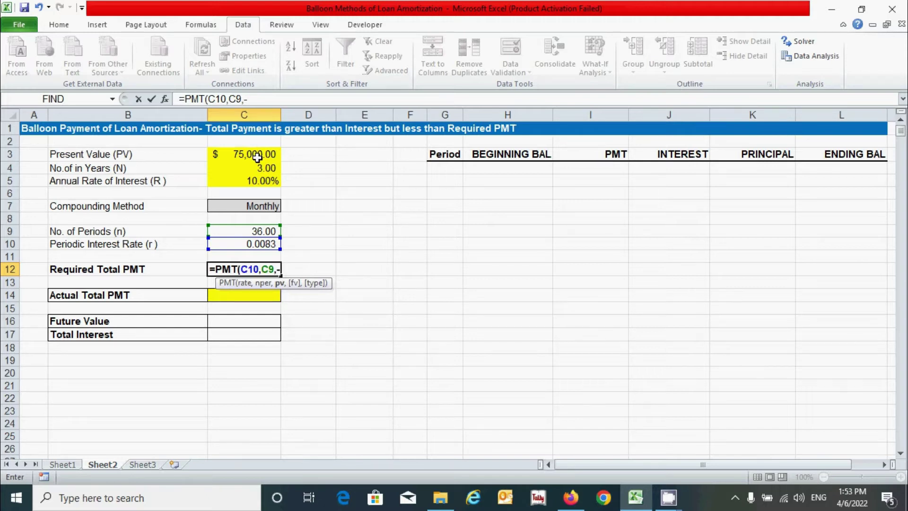
type("-")
left_click(257, 157)
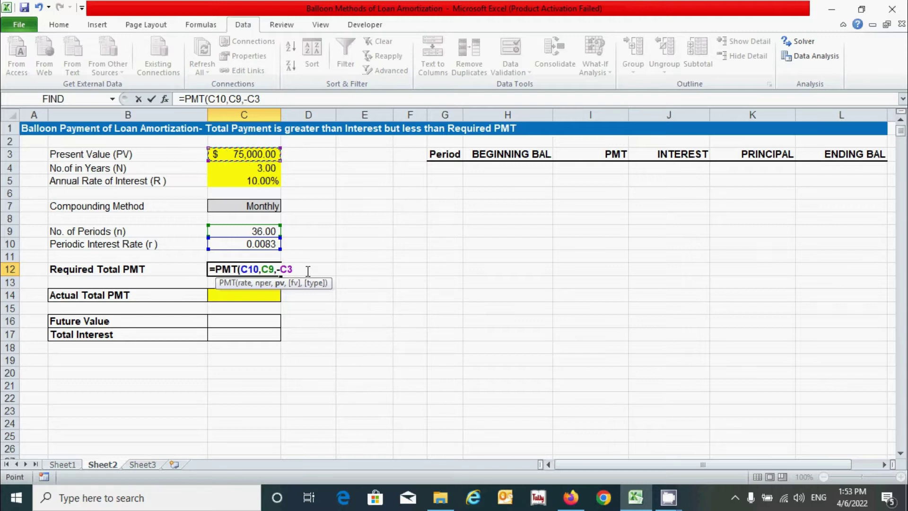
type(",")
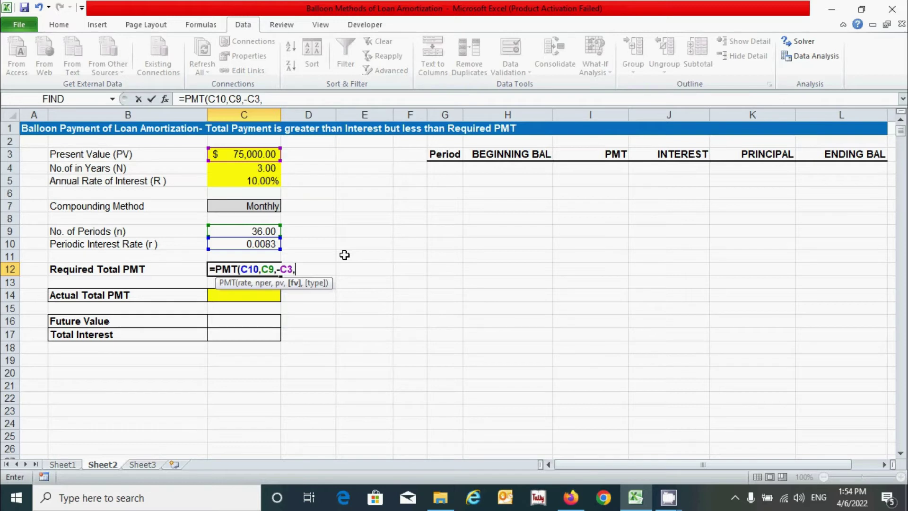
type("0,")
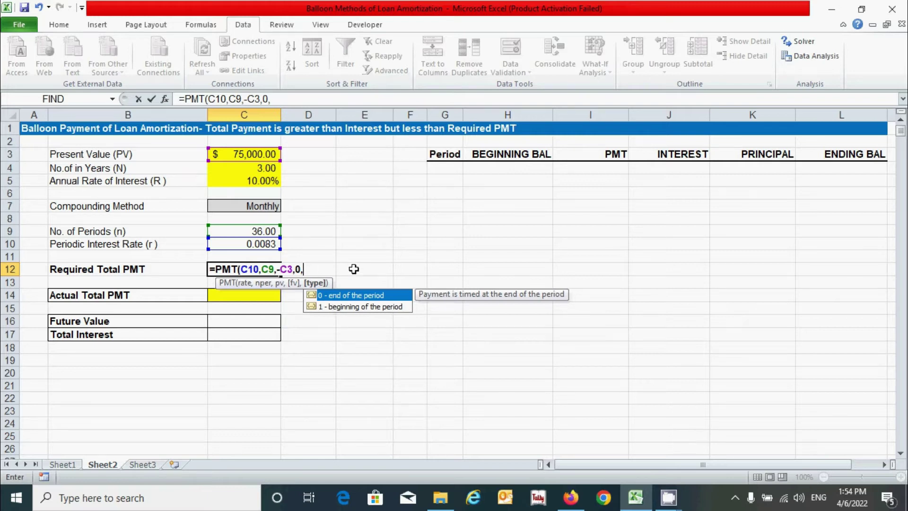
type("0)")
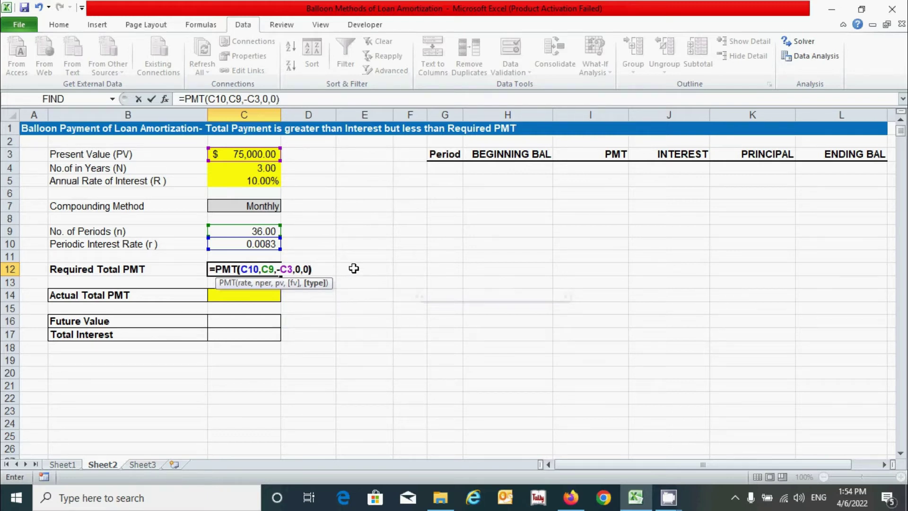
key("Return")
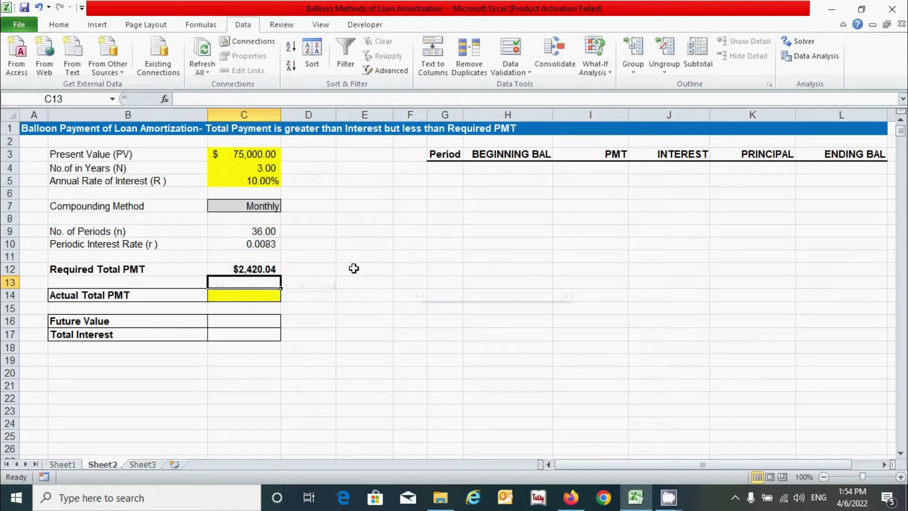
Set a data validation rule on the Actual Total PMT cell C14 allowing only decimals less than =C12.
left_click(267, 294)
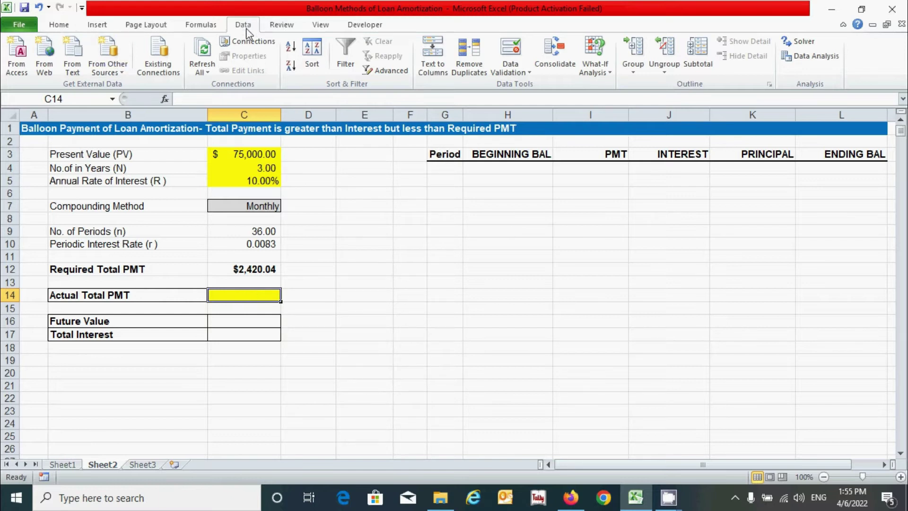
left_click(510, 69)
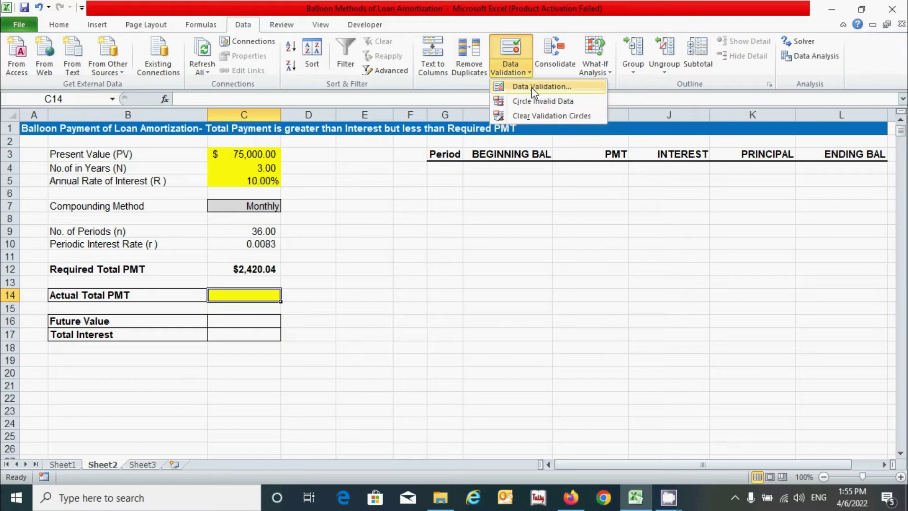
left_click(565, 87)
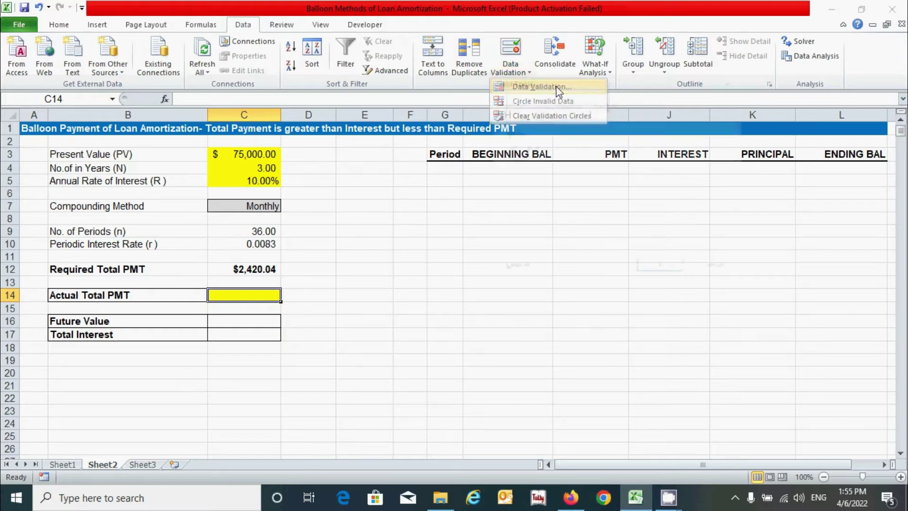
left_click(596, 147)
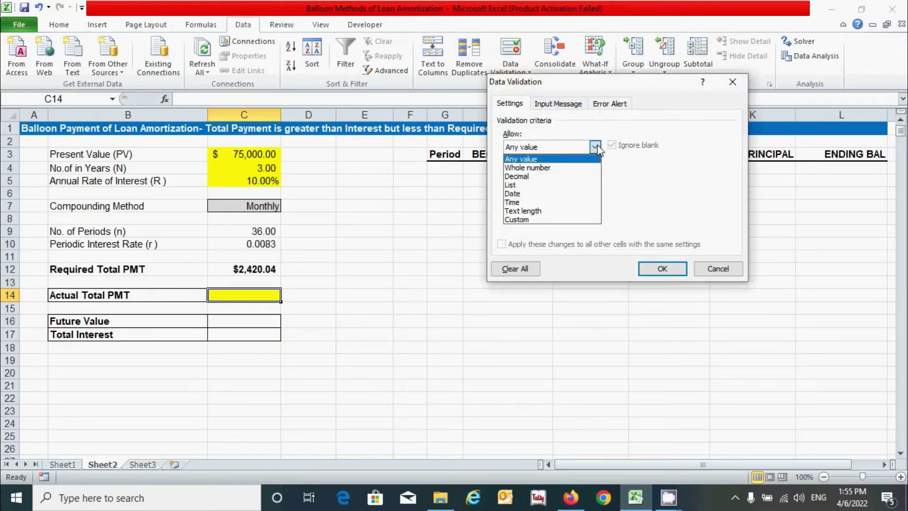
left_click(528, 176)
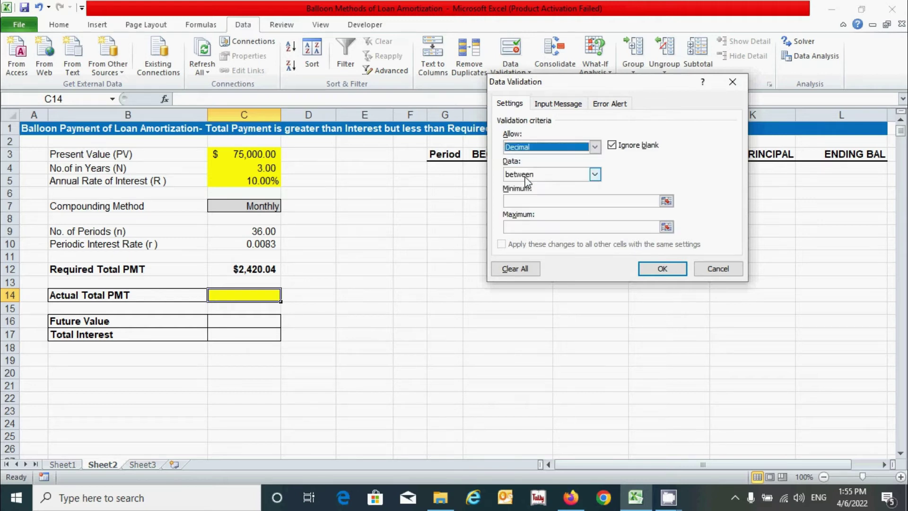
left_click(596, 176)
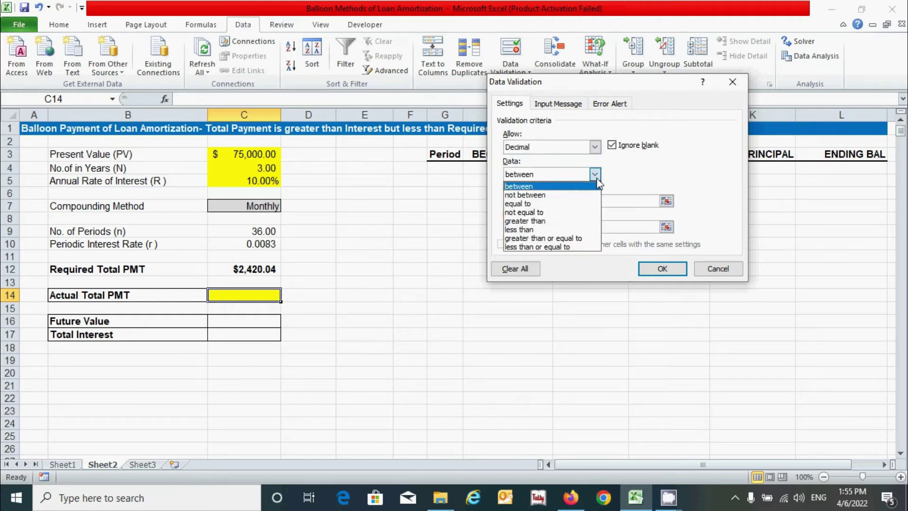
left_click(520, 230)
left_click(546, 202)
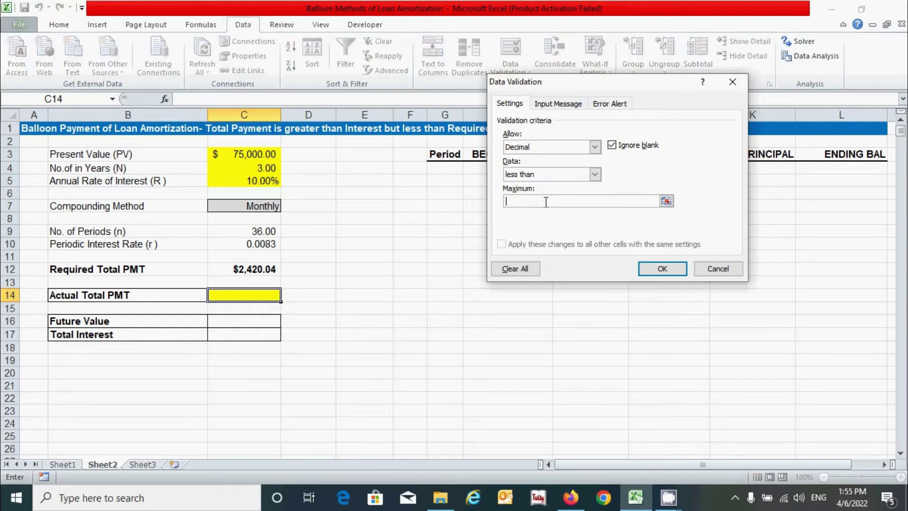
type("=")
left_click(255, 268)
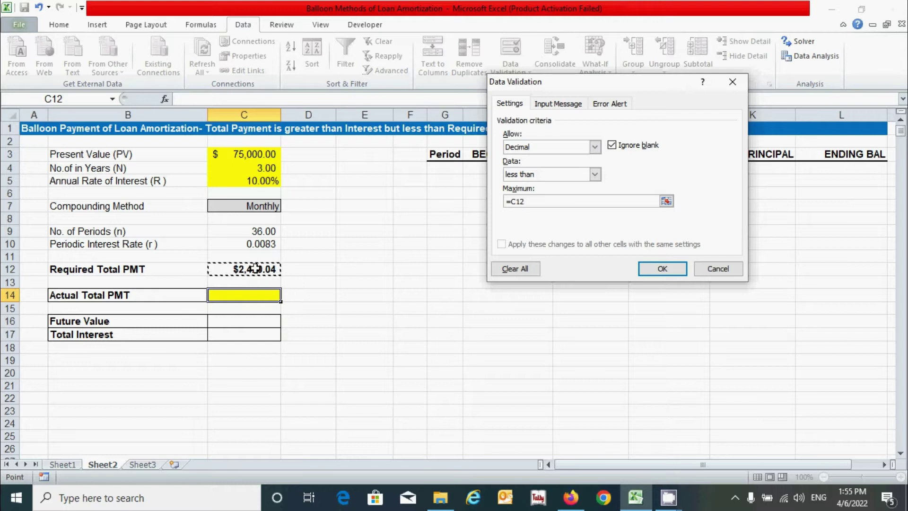
Give C14's validation an error alert titled "Warning!" with the message "The actual total payment must be less than required total payment under this method.".
left_click(614, 105)
left_click(642, 164)
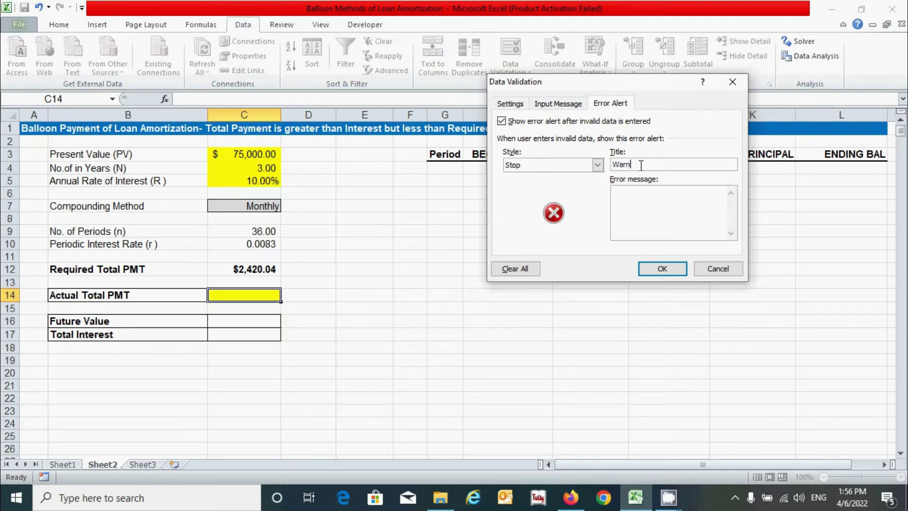
type("Warning!")
type("total payment must be less than required total pay")
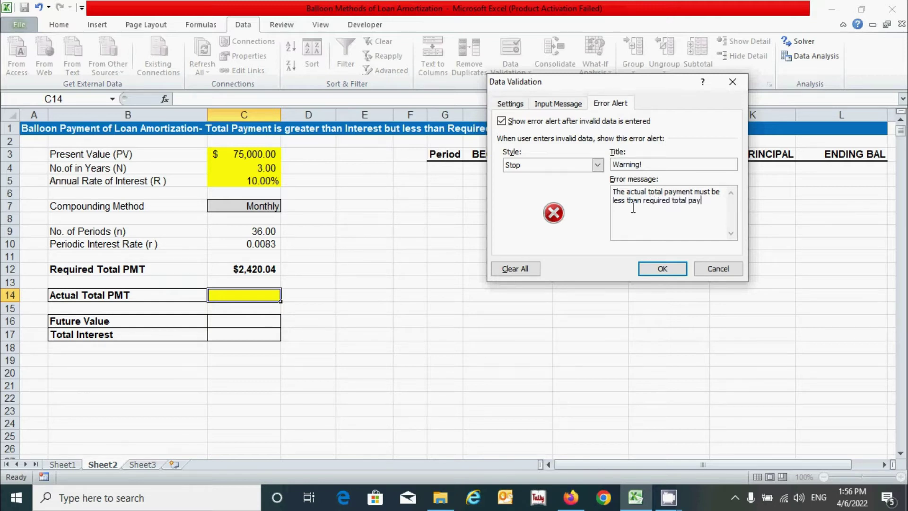
type("nt under this method.")
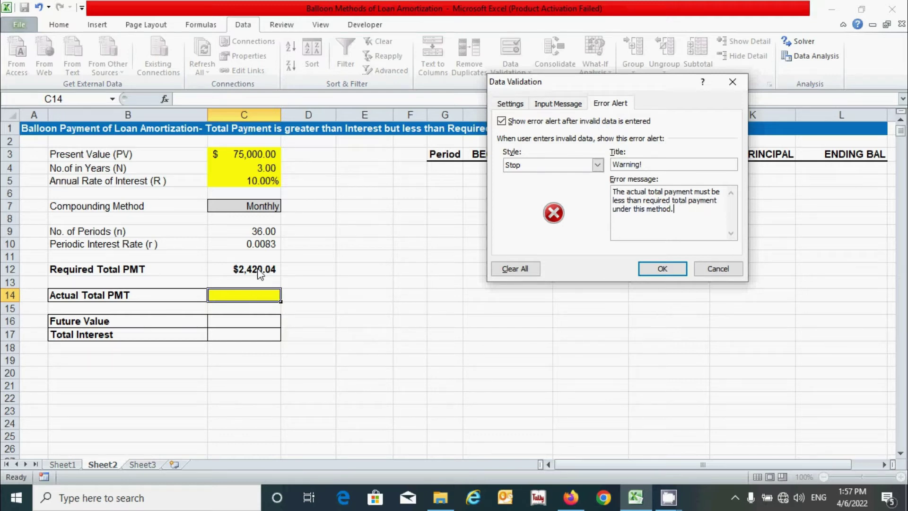
left_click(661, 268)
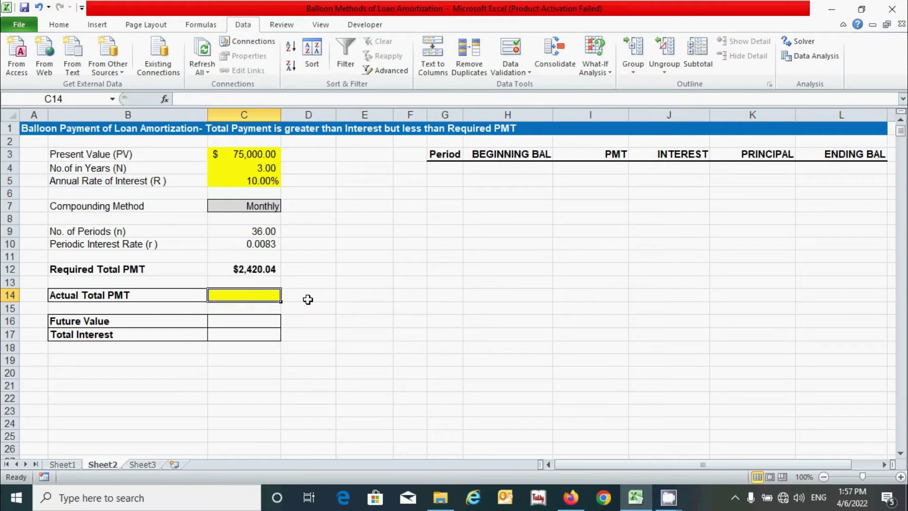
Test the validation rule by trying 3000 as the Actual Total PMT.
type("3000")
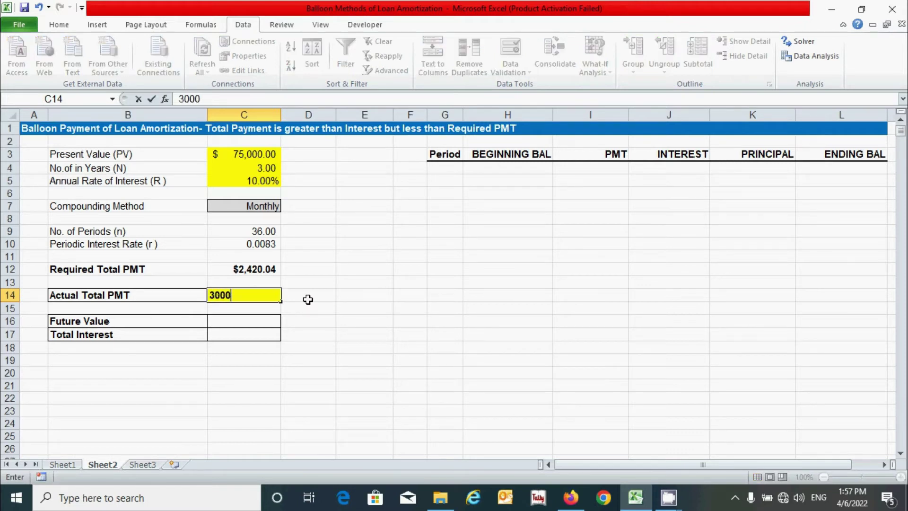
key("Return")
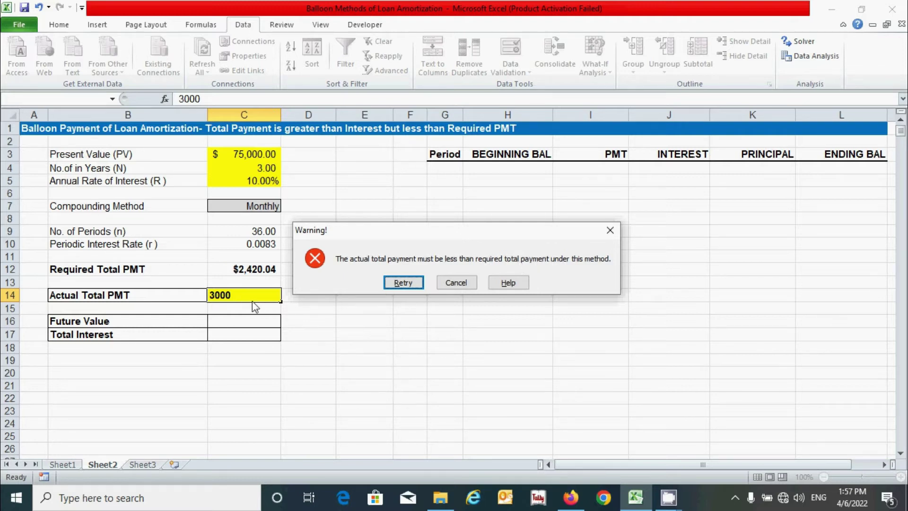
left_click(455, 284)
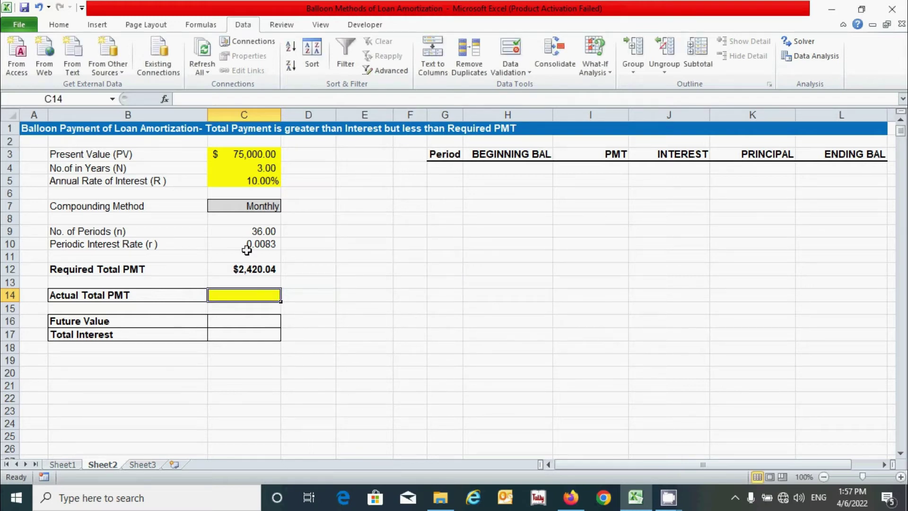
Enter 2000 as the Actual Total PMT in C14.
type("2000")
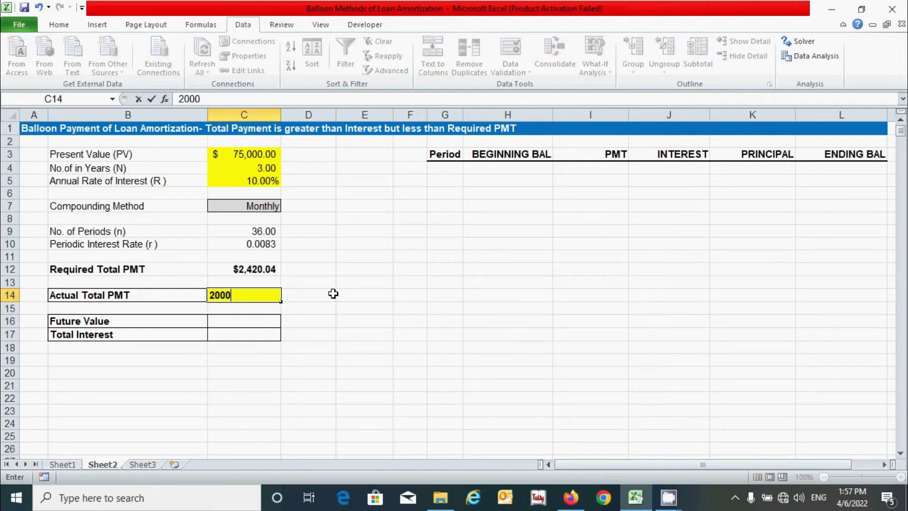
key("Return")
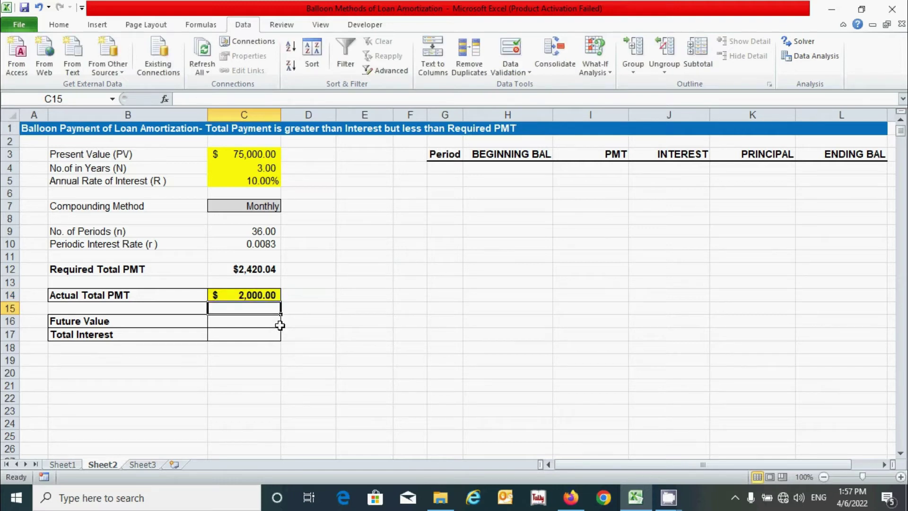
left_click(250, 362)
left_click(249, 298)
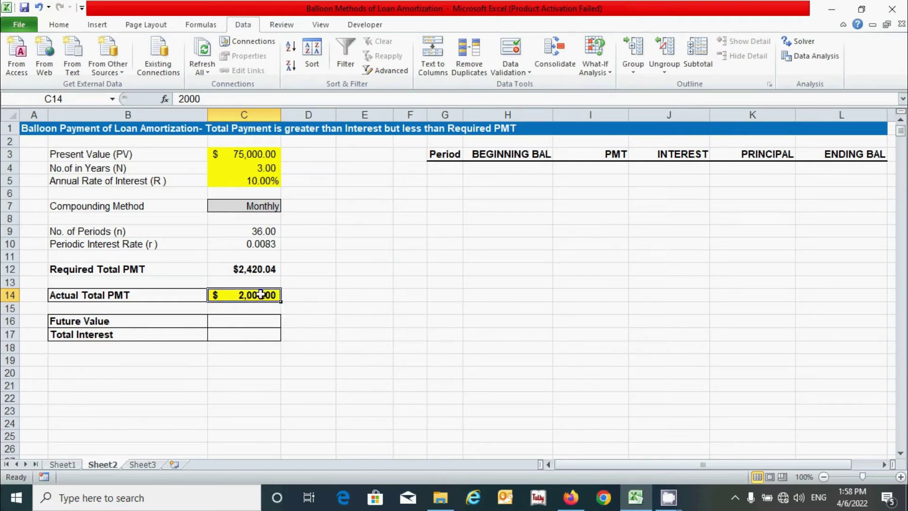
Calculate the Future Value in C16 by adding the present value and total interest with =C3+C17.
left_click(259, 322)
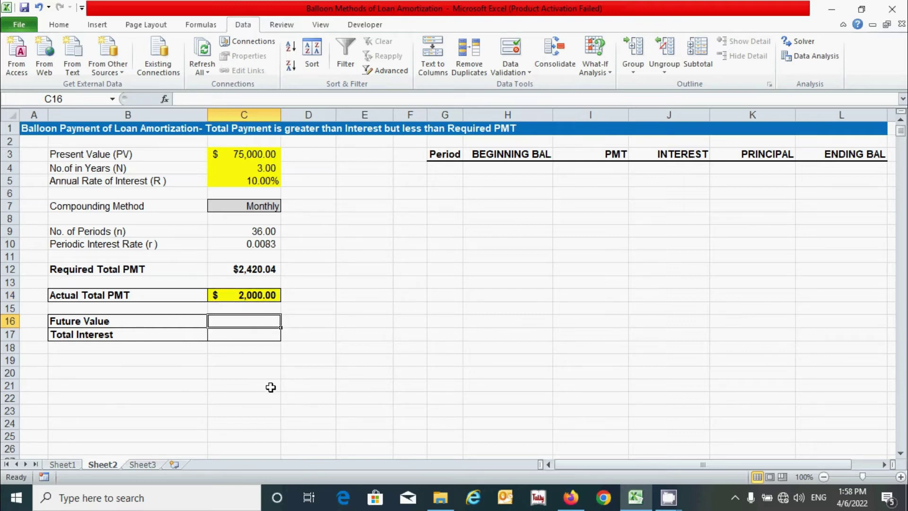
type("=")
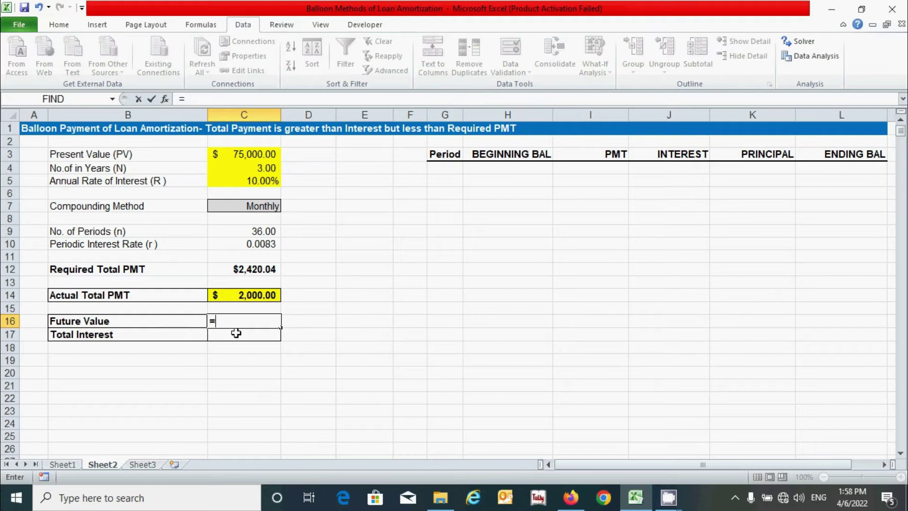
left_click(237, 157)
type("+")
left_click(243, 333)
key("Return")
left_click(238, 363)
left_click(242, 339)
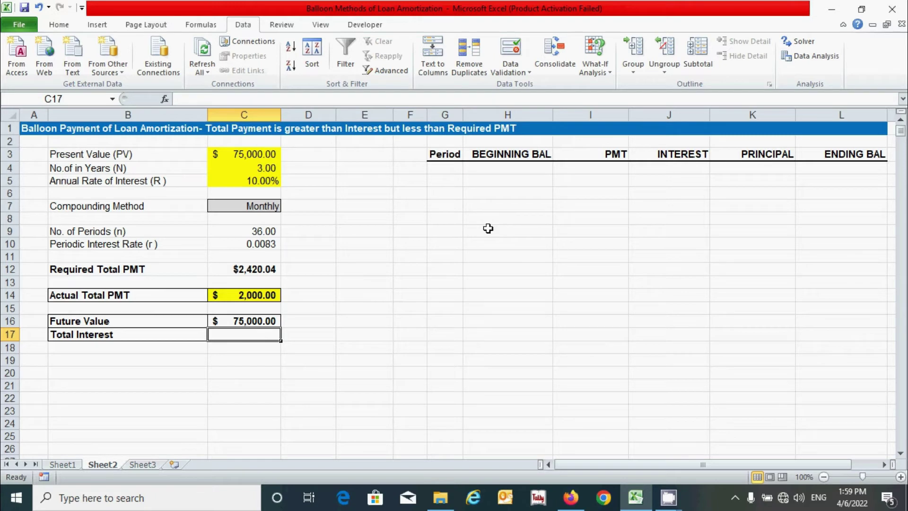
Start the amortization table with period 0 in G4 and the ending balance =$C$3 in L4.
left_click(445, 169)
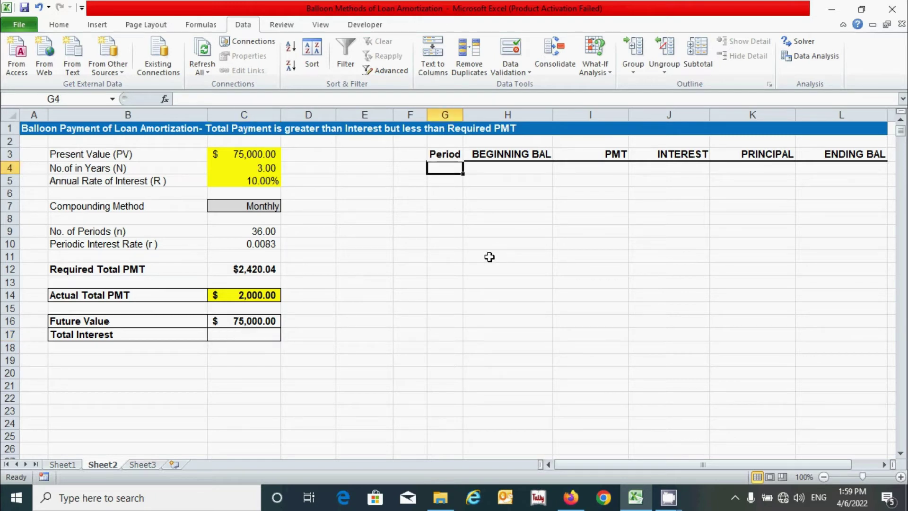
type("0")
key("Tab")
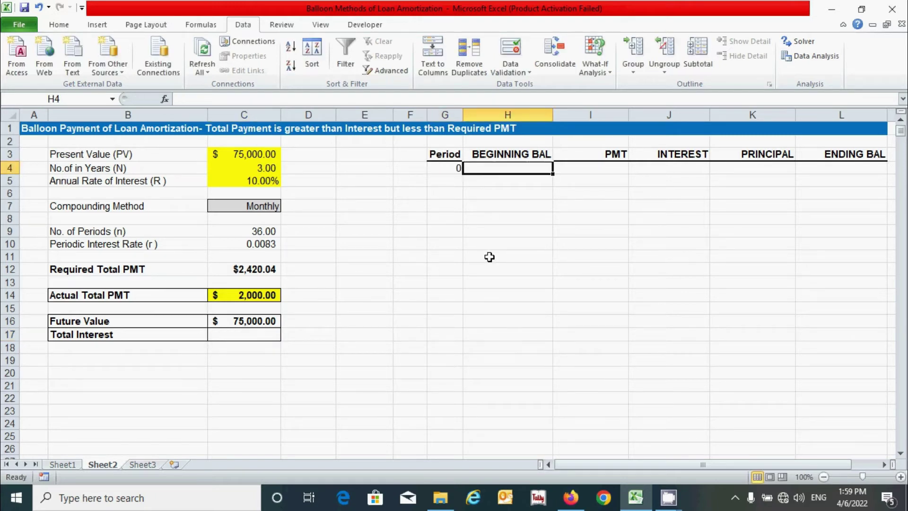
left_click(810, 169)
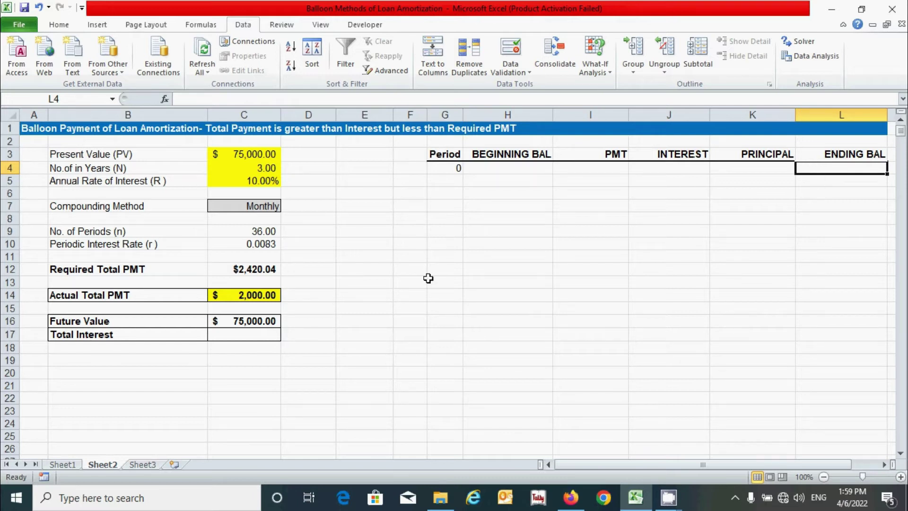
type("=")
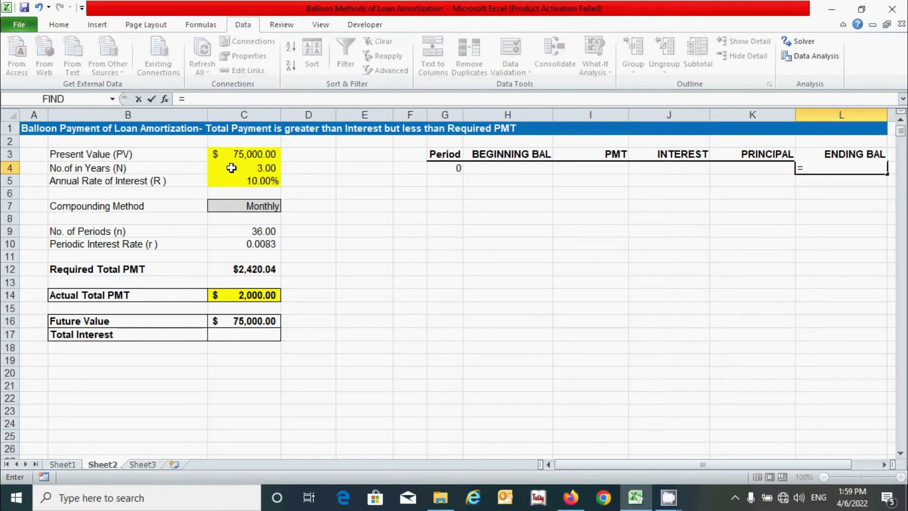
left_click(243, 154)
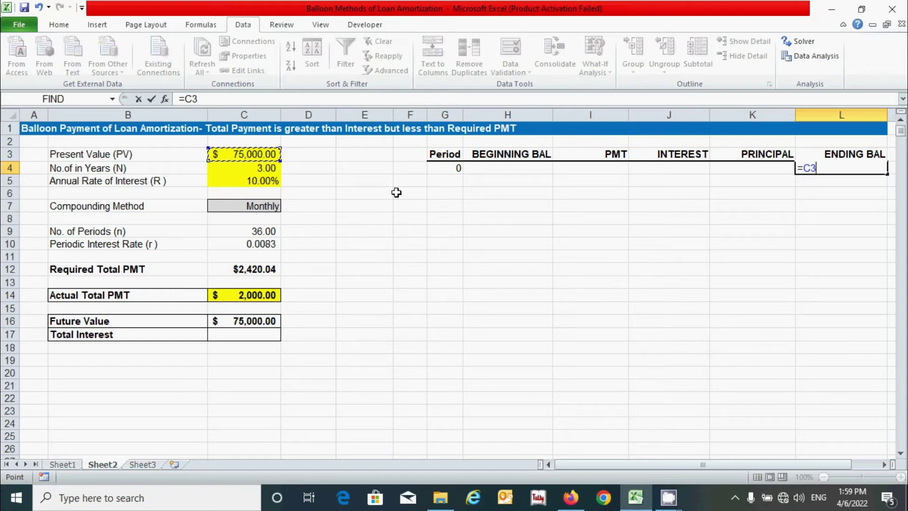
key("F4")
key("Return")
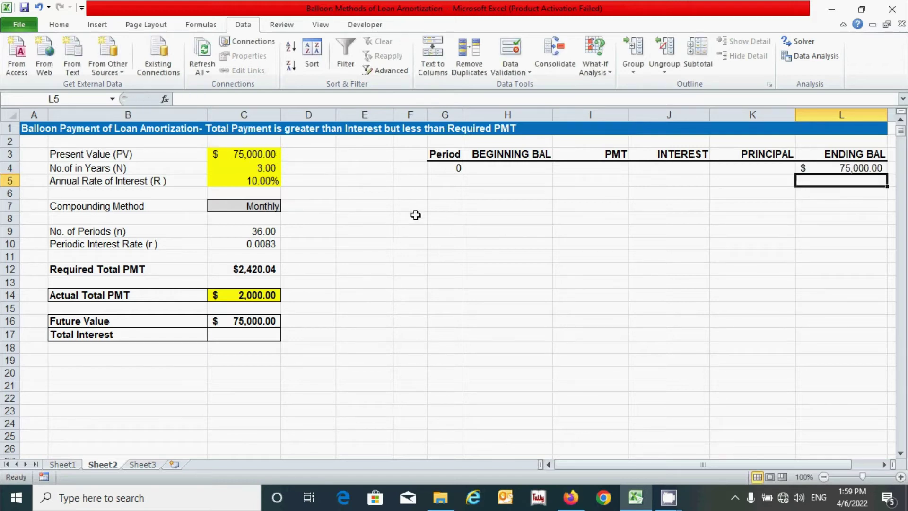
Enter period 1 in G5 and extend the Period series down column G to 1095.
left_click(453, 180)
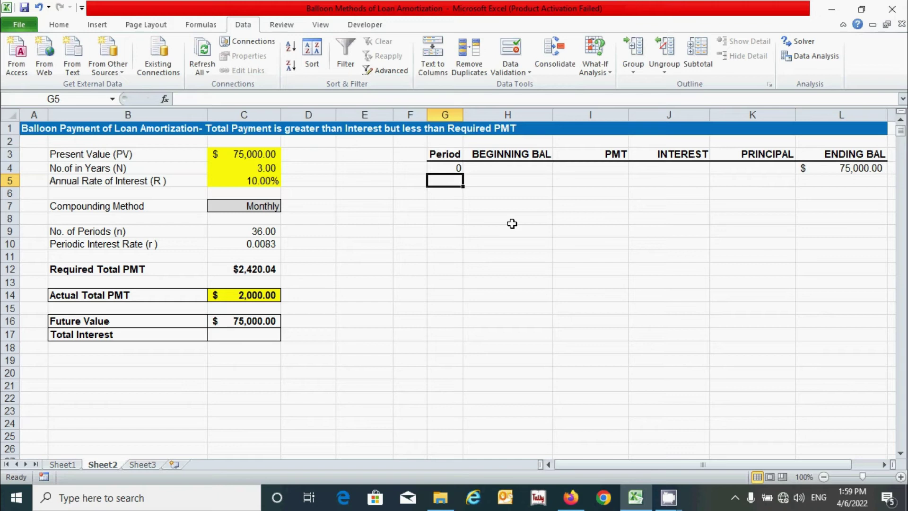
type("1")
key("Return")
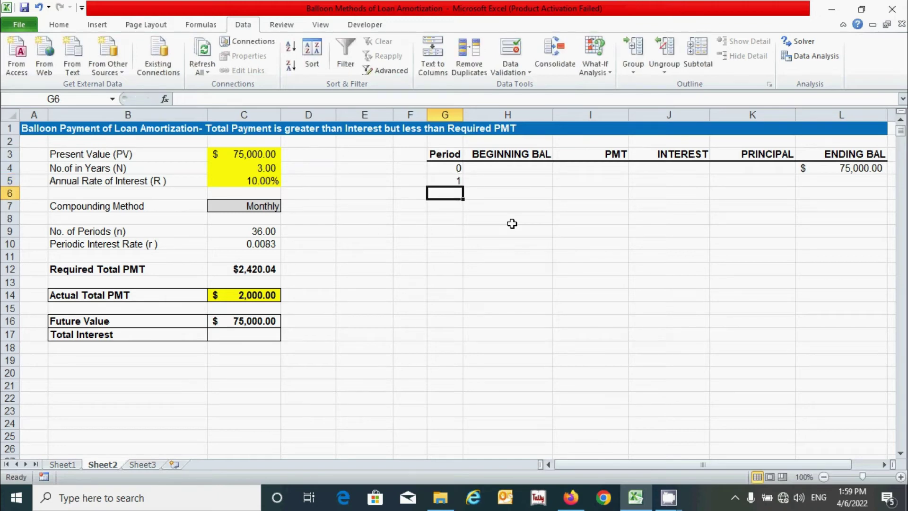
left_click_drag(447, 172, 444, 180)
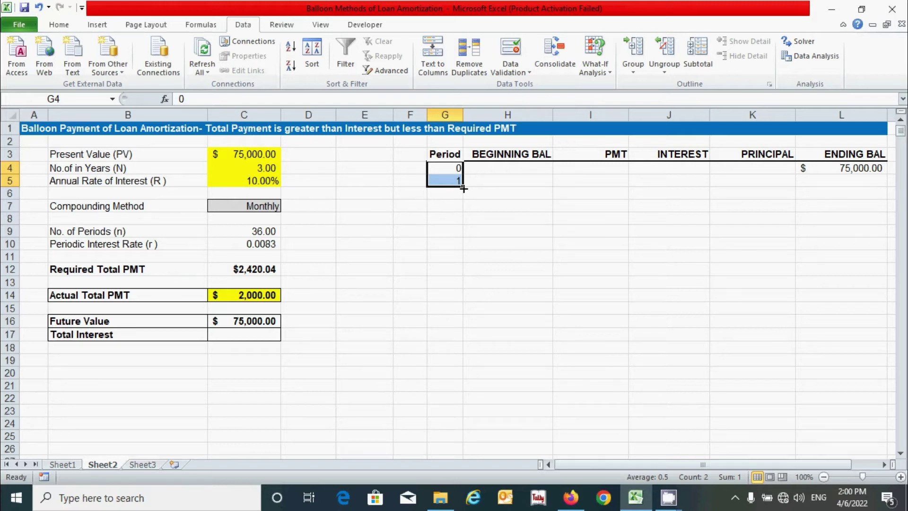
left_click_drag(463, 188, 470, 398)
left_click_drag(900, 441, 901, 130)
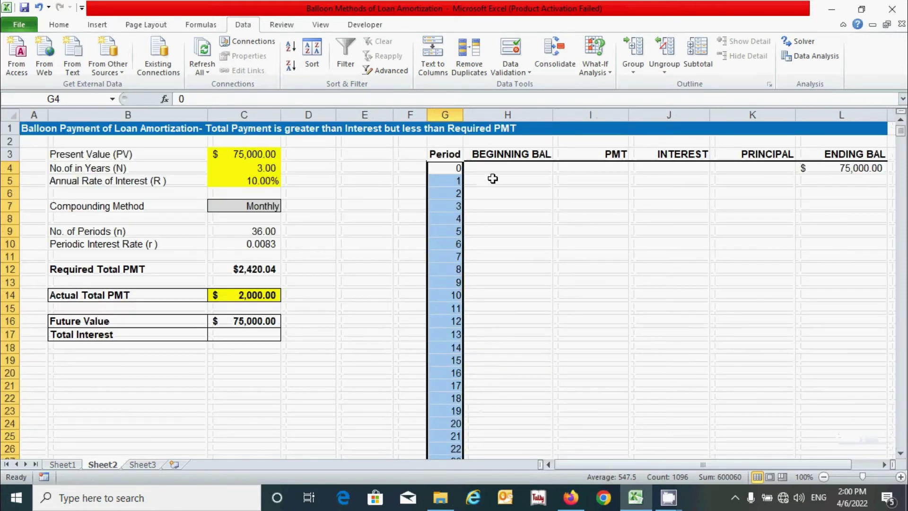
Set the period 1 beginning balance in H5 to =L4 and fill it down the BEGINNING BAL column.
left_click(520, 182)
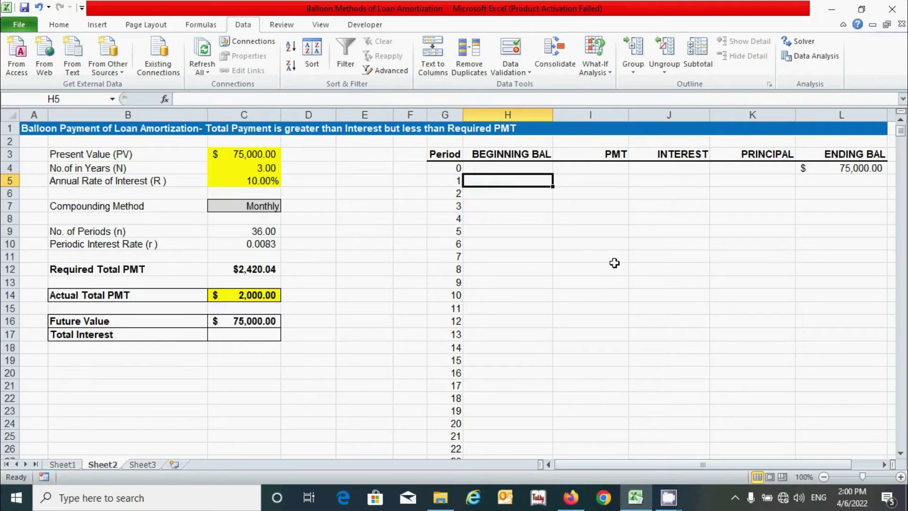
type("=")
left_click(857, 169)
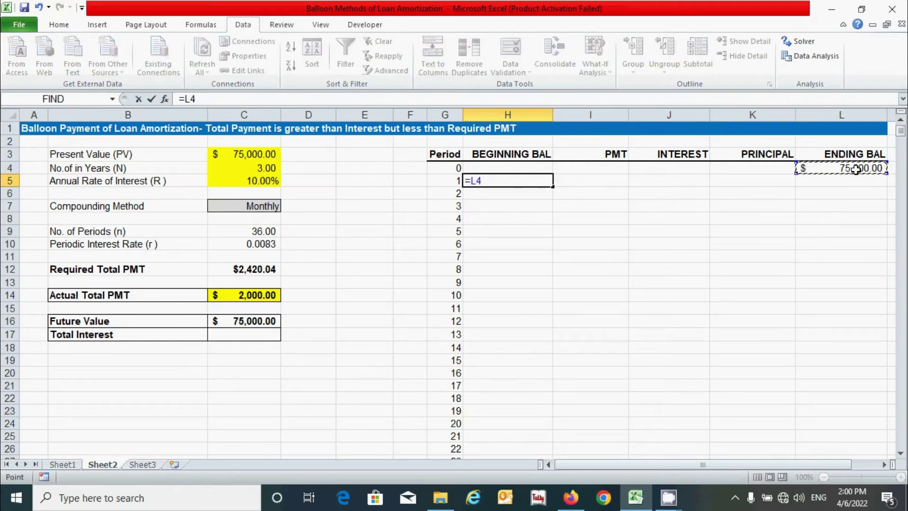
key("ctrl+Return")
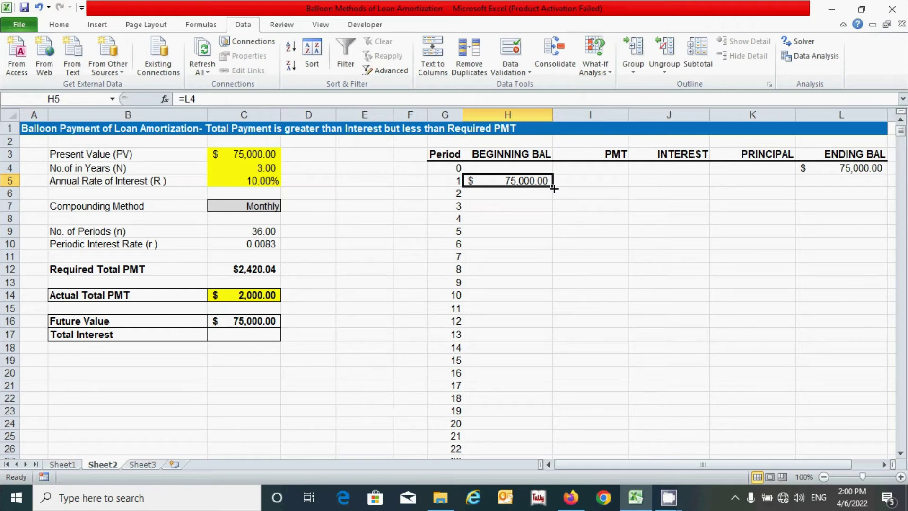
double_click(554, 188)
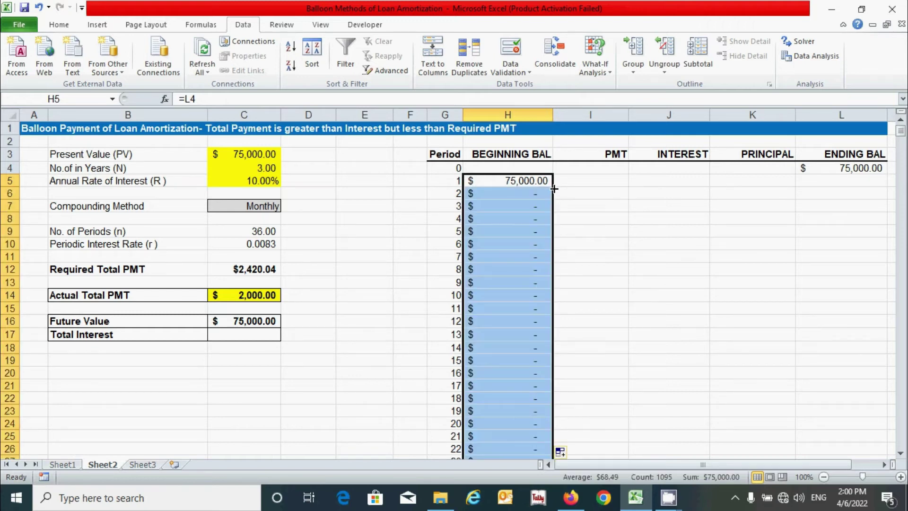
Start the period 1 PMT formula in I5 with an IF test that the period equals the number of periods, =IF(G5=$C$9,.
left_click(590, 181)
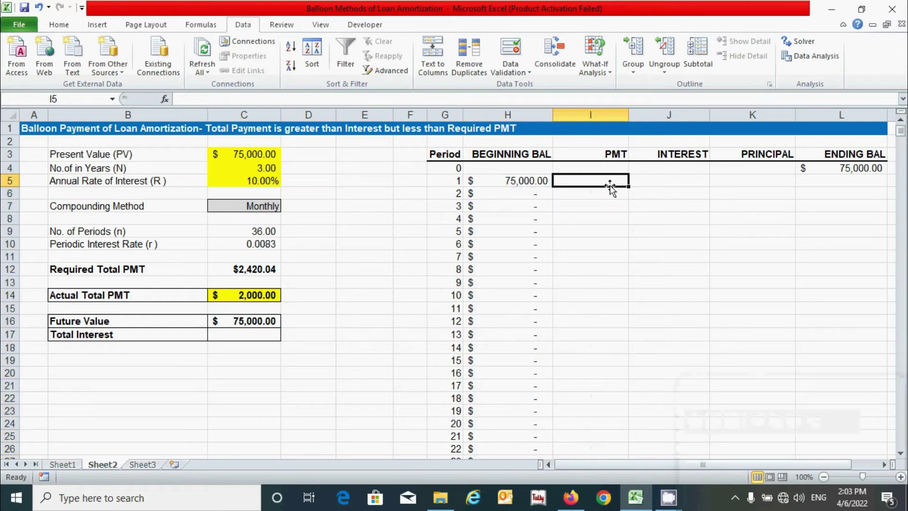
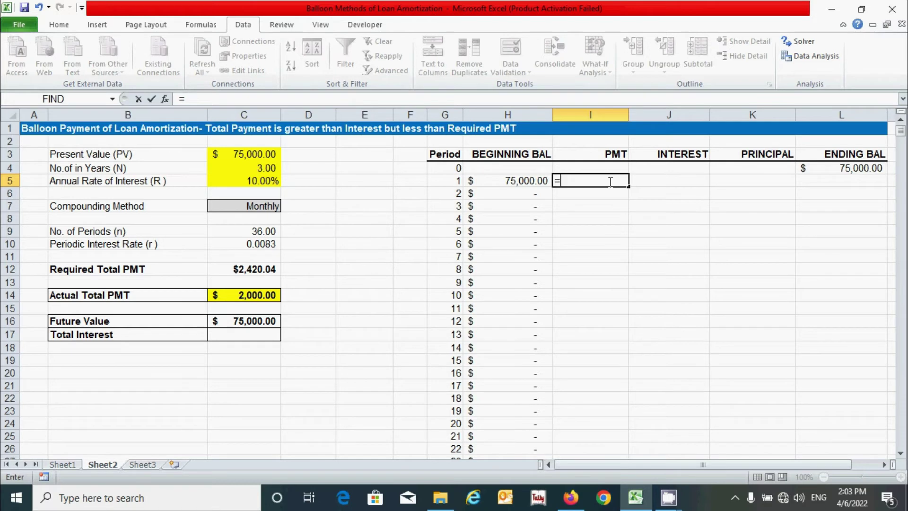
key("Escape")
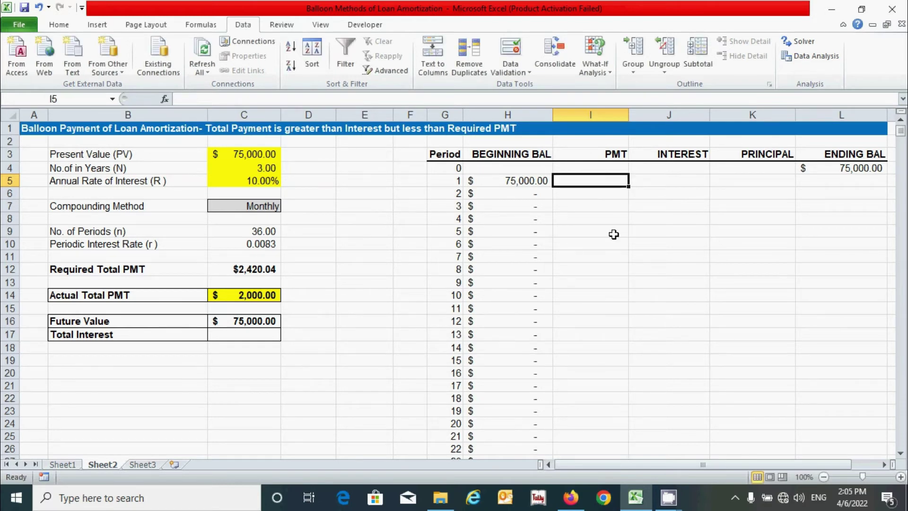
type("=if")
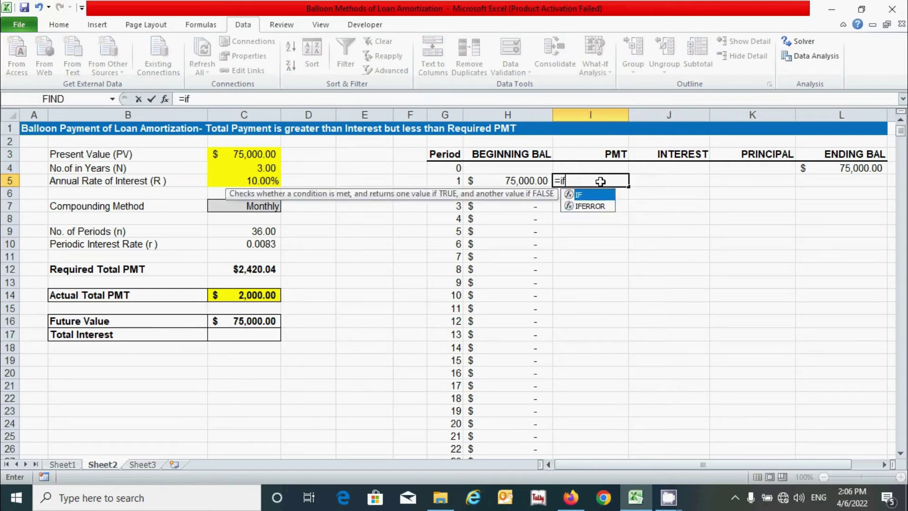
key("Tab")
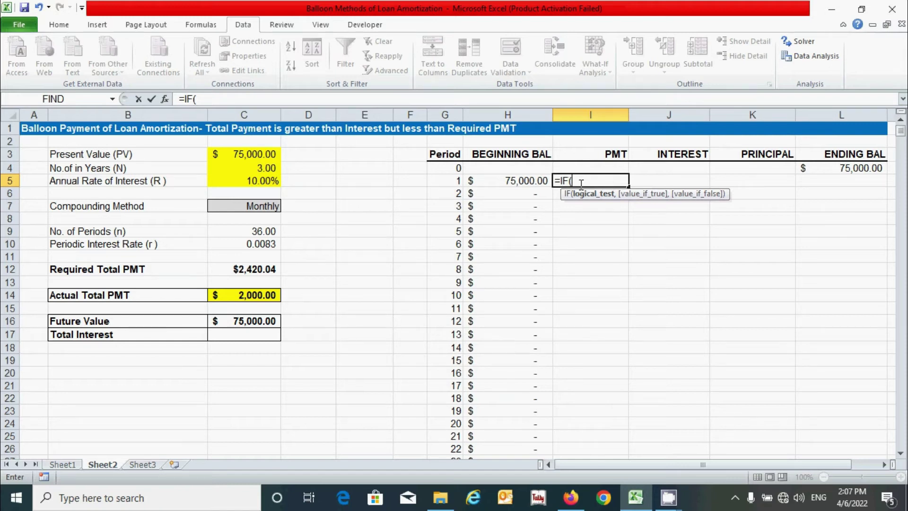
left_click(446, 182)
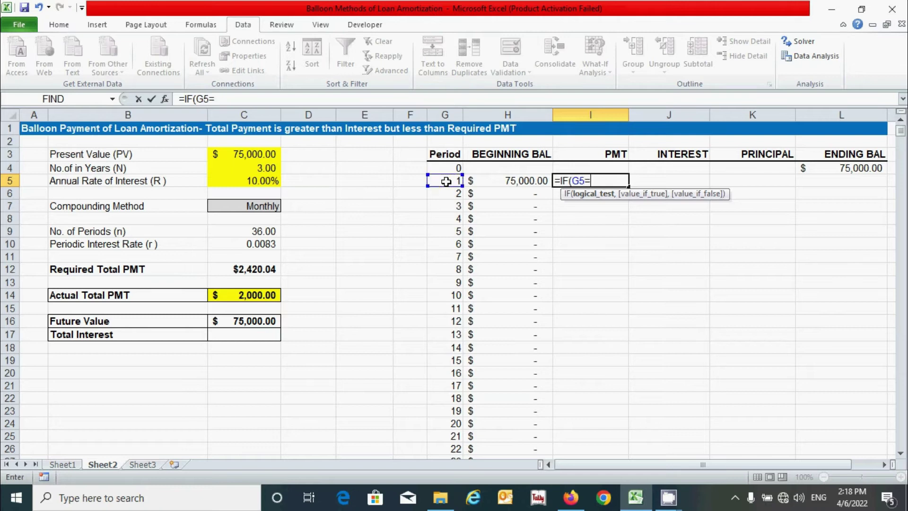
left_click(256, 231)
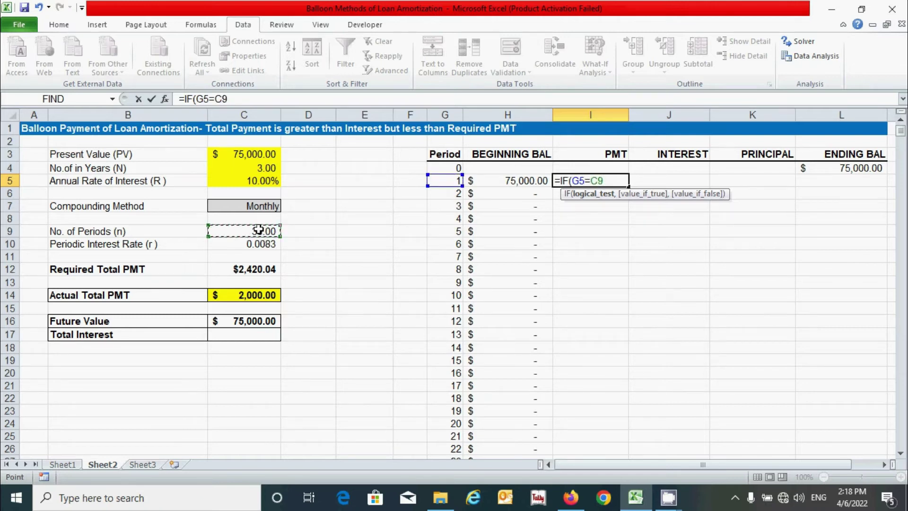
key("F4")
type(",")
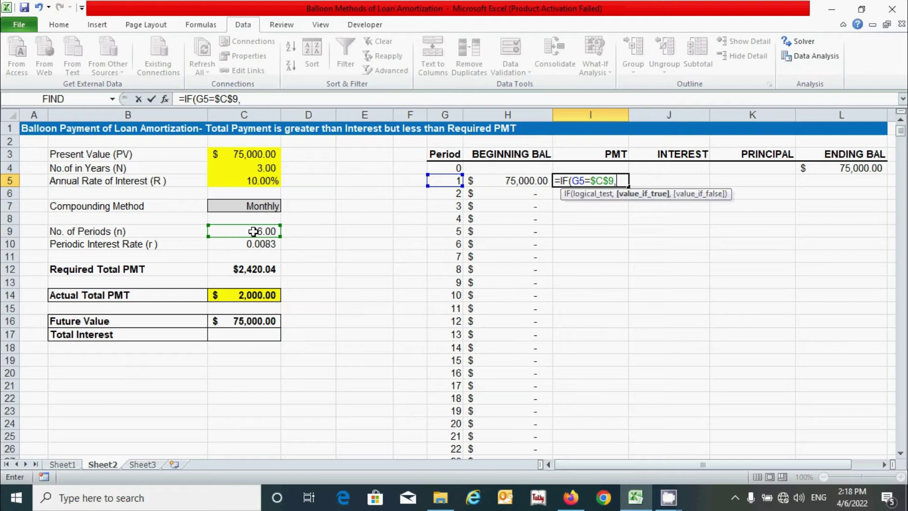
Set the true value of the I5 IF formula to the previous ending balance plus the period's interest, L4+J5.
left_click(840, 170)
type("+")
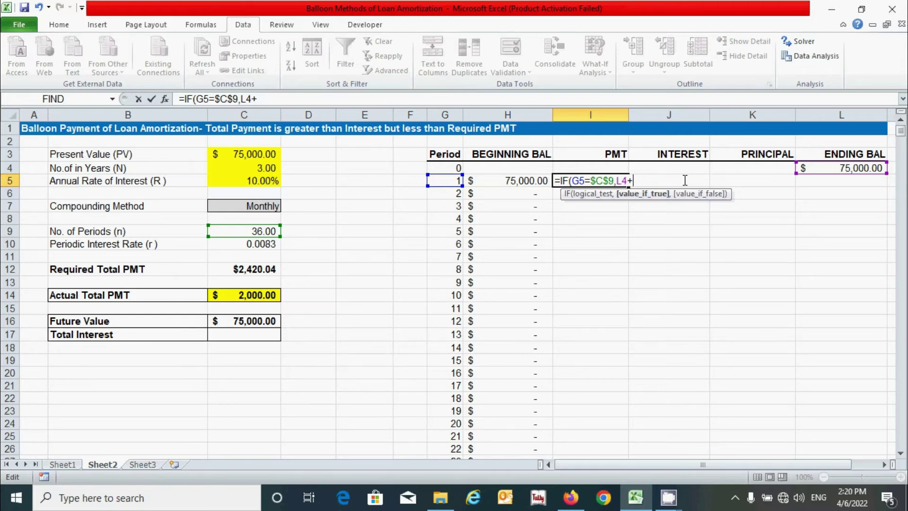
left_click(664, 218)
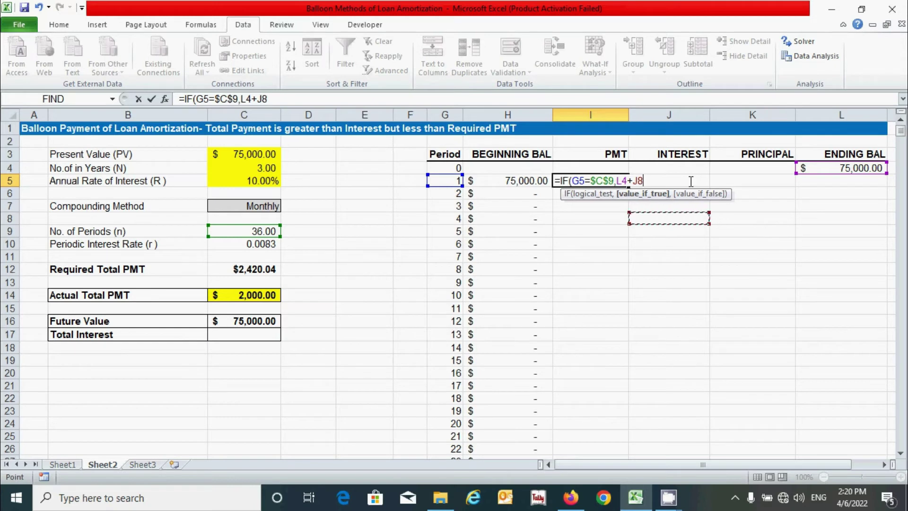
key("Up")
key("Up")
key("Up")
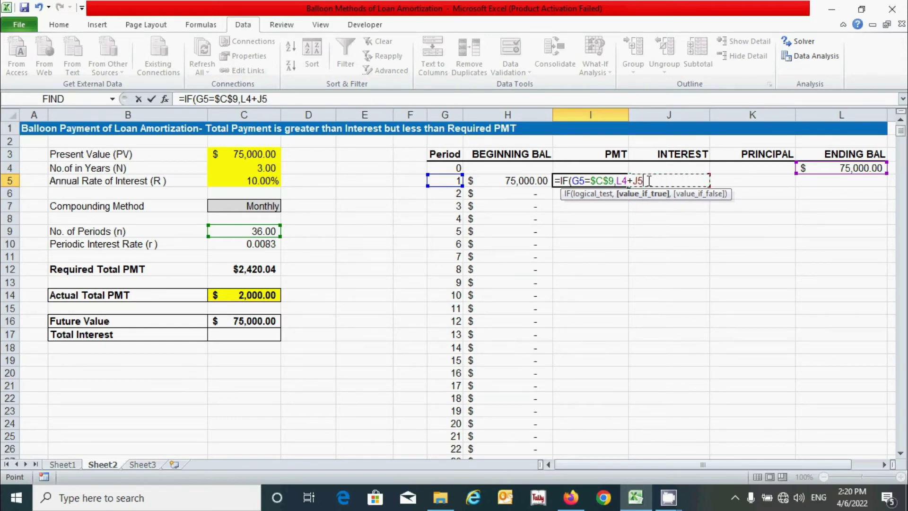
type(",")
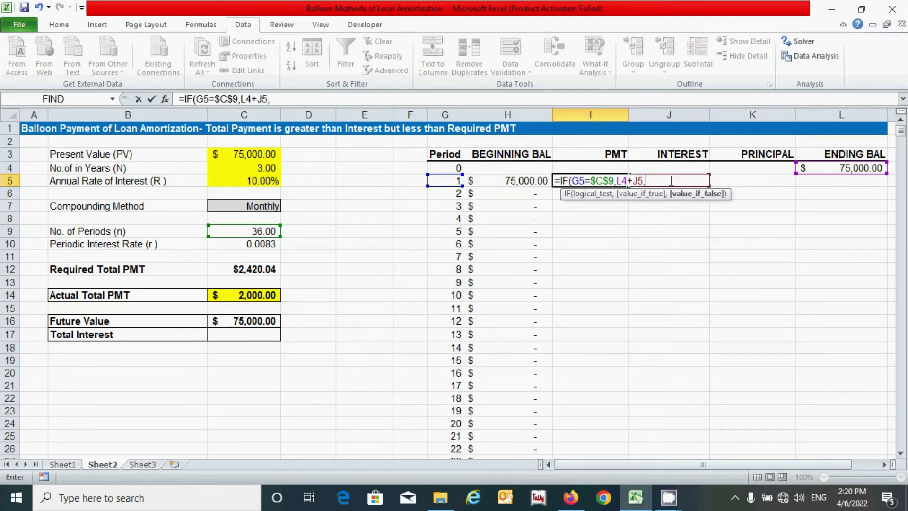
Complete the I5 payment formula with the nested false value IF(G5<$C$9,$C$14,0), keeping the actual payment reference absolute.
type("i")
key("Tab")
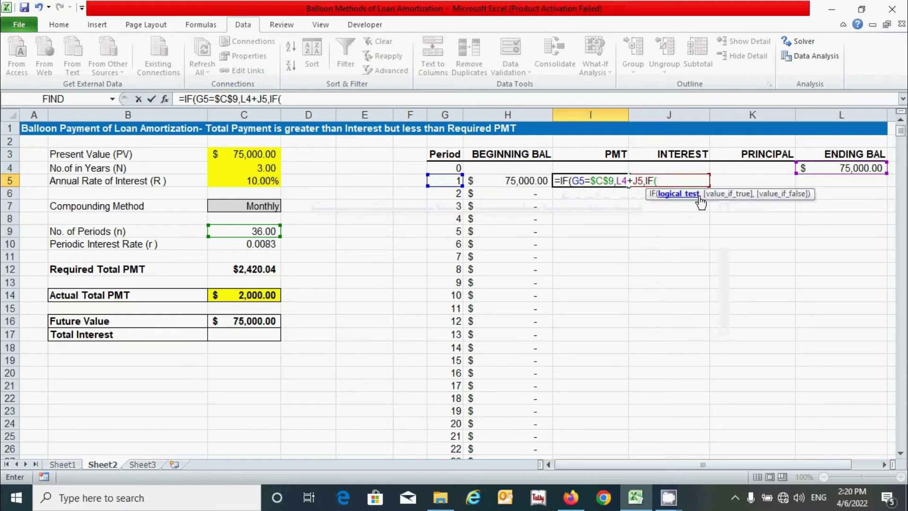
left_click(455, 181)
type("<")
left_click(267, 230)
key("F4")
type(",")
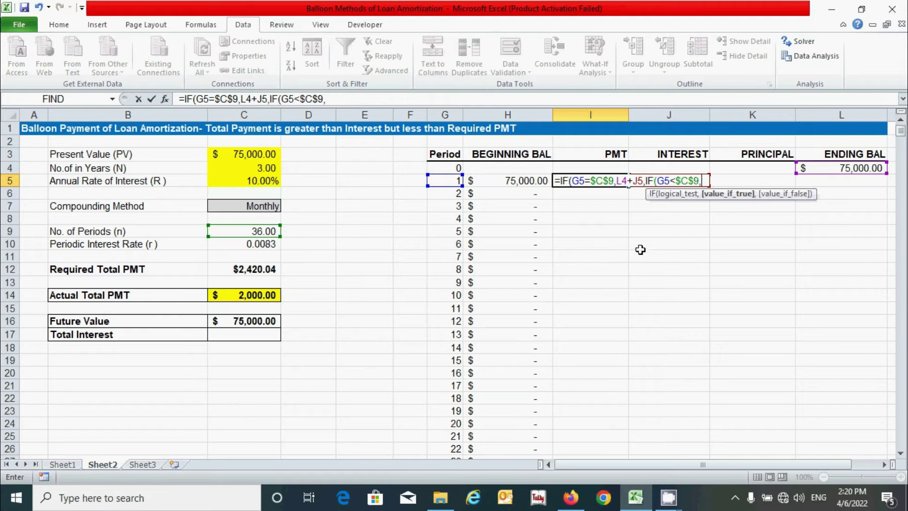
left_click(260, 298)
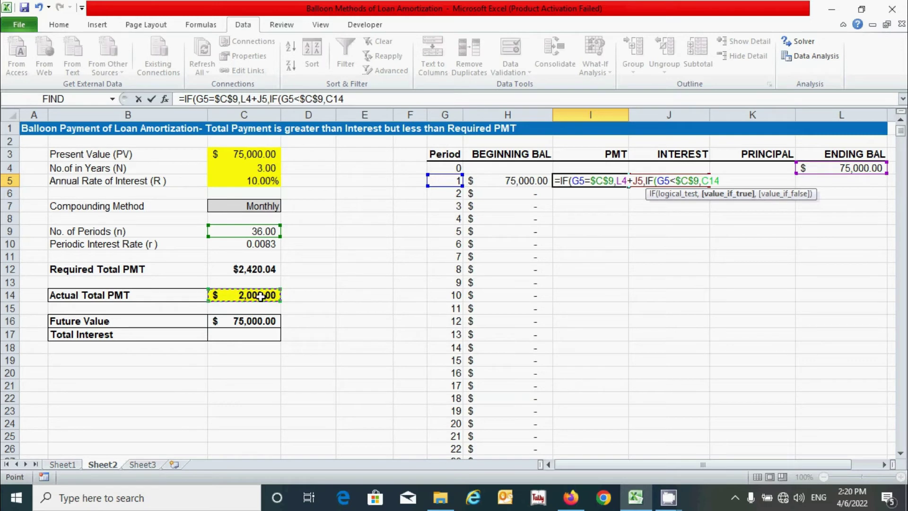
type(",0")
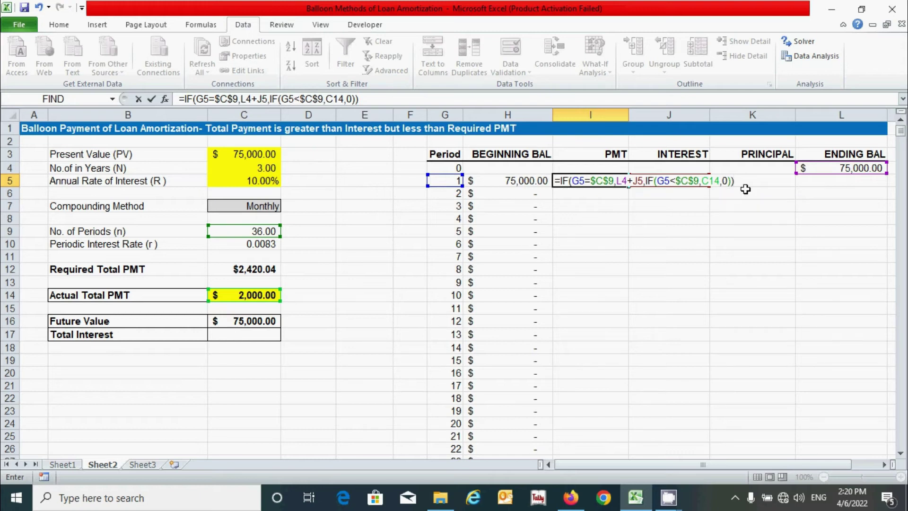
left_click(713, 180)
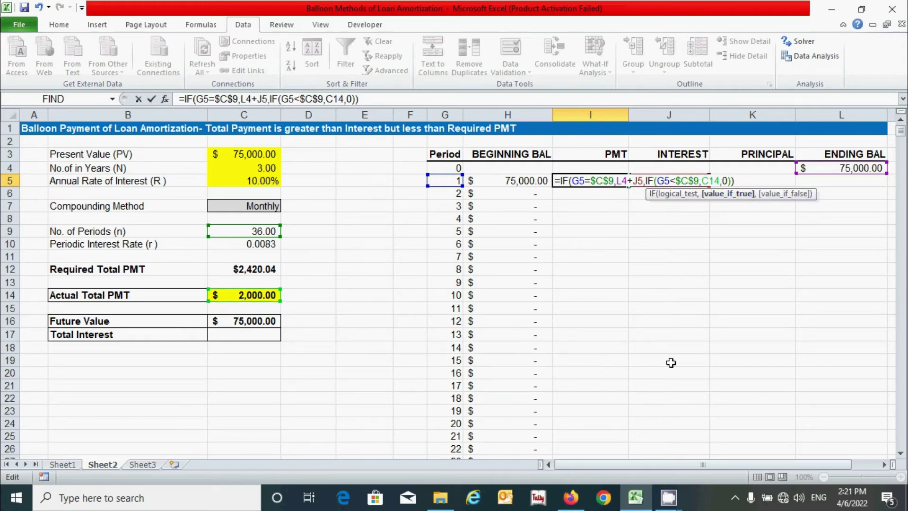
key("F4")
key("Return")
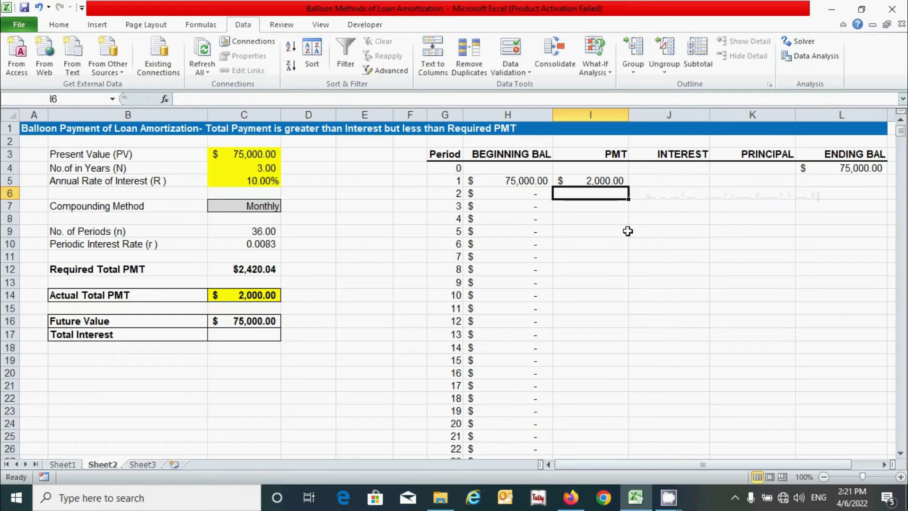
Fill the I5 payment formula down the PMT column for all periods.
left_click(613, 181)
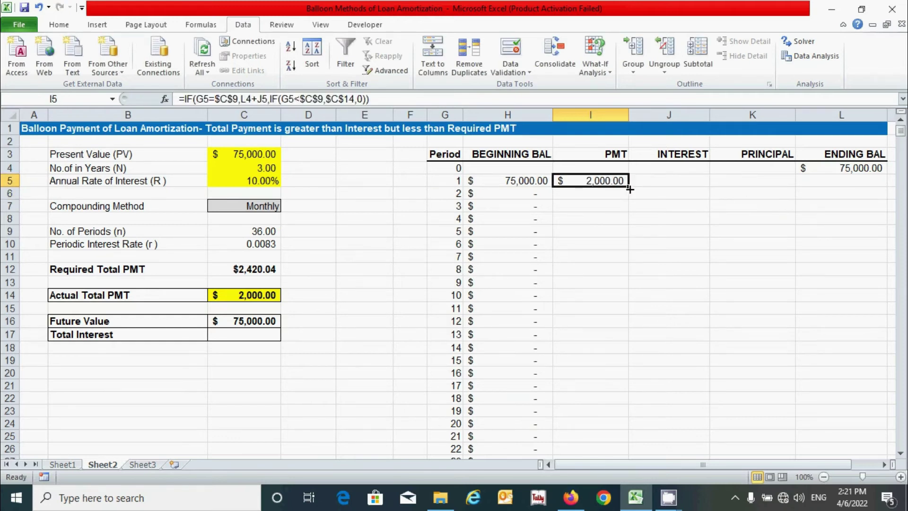
double_click(630, 189)
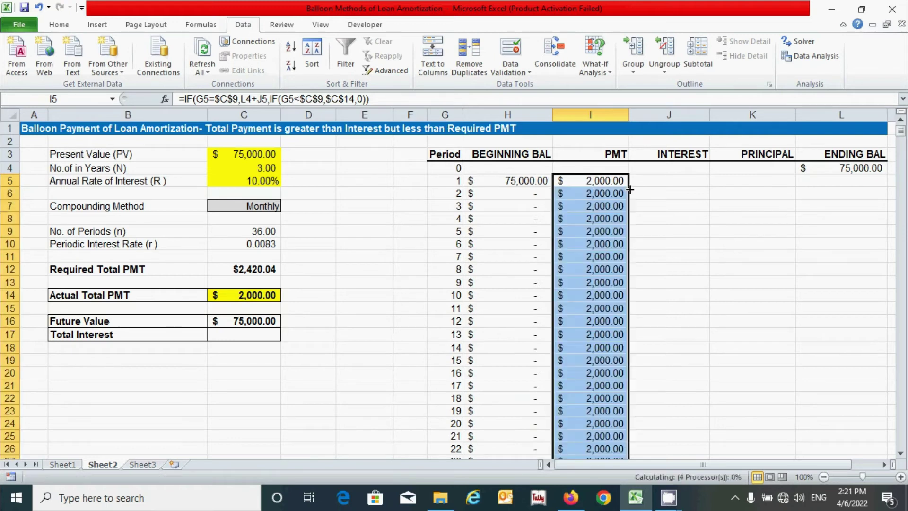
scroll(705, 294, "down", 7)
scroll(705, 292, "up", 7)
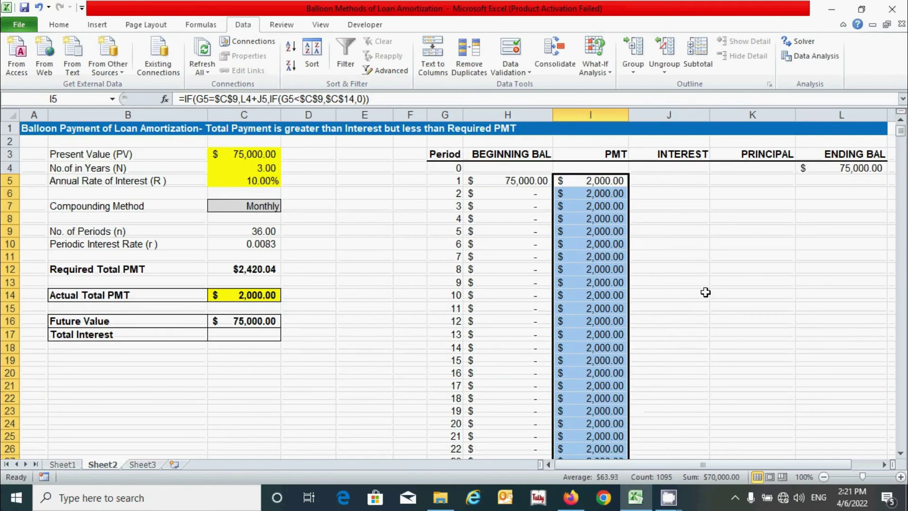
Calculate the period 1 interest in J5 with =H5*$C$10 and fill it down the INTEREST column.
left_click(663, 180)
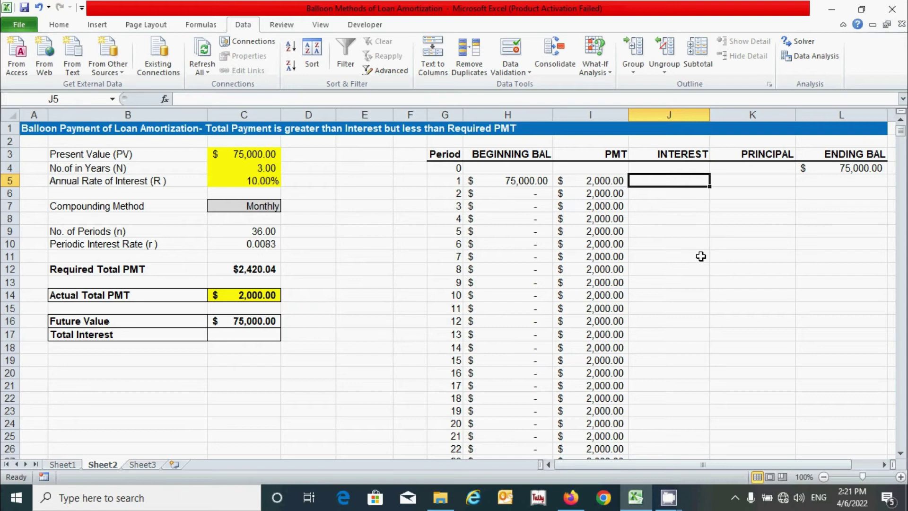
type("=")
left_click(529, 181)
type("*")
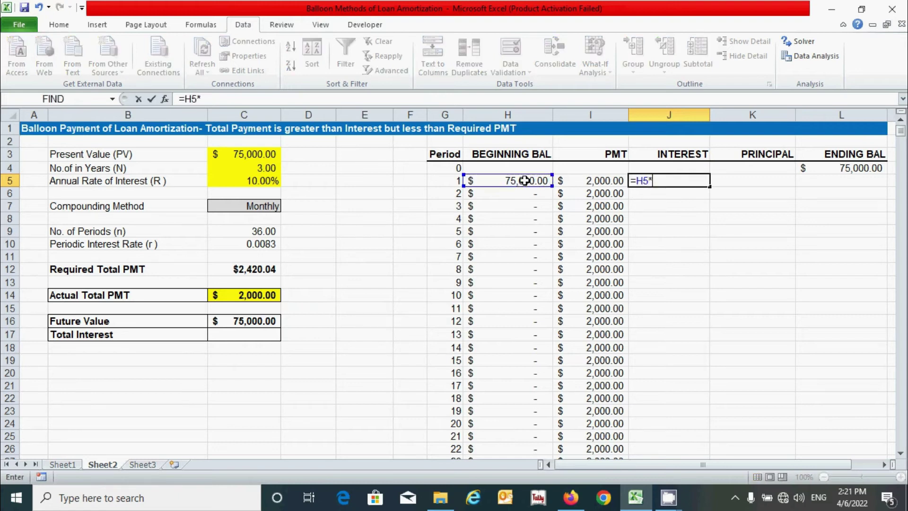
left_click(260, 244)
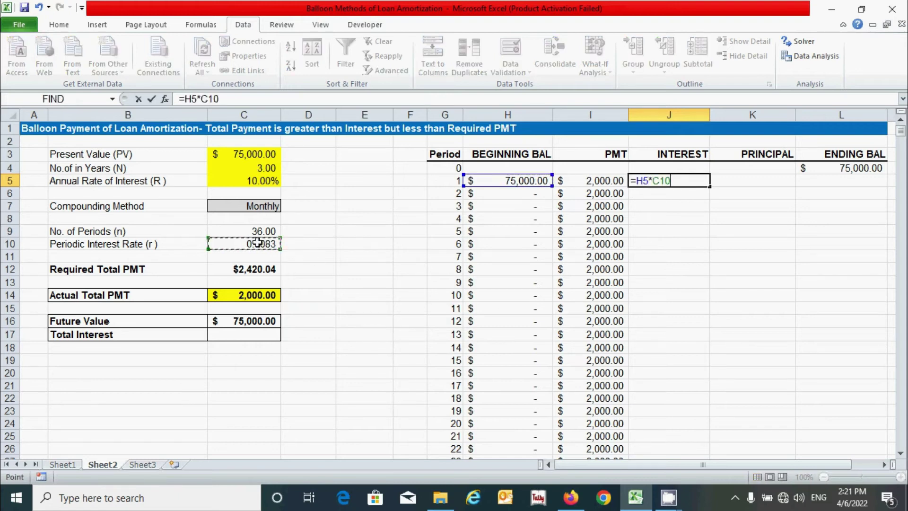
key("F4")
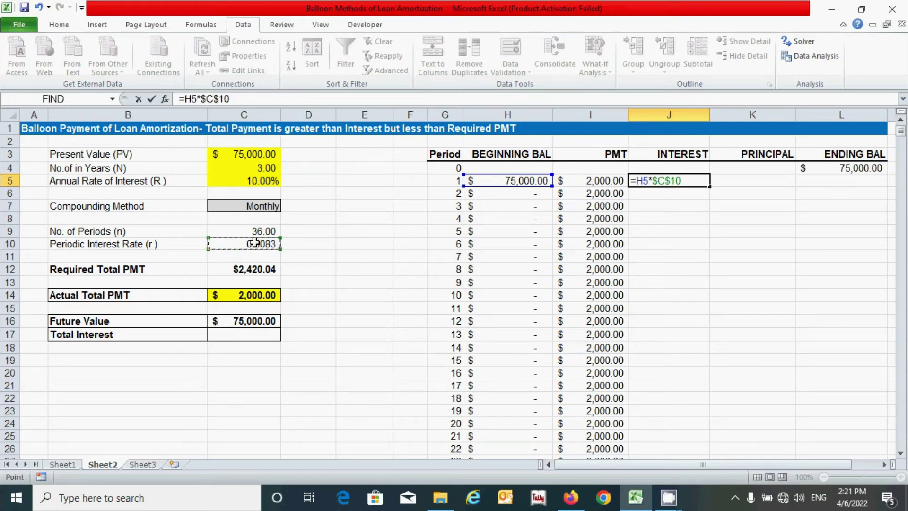
key("Return")
left_click(698, 179)
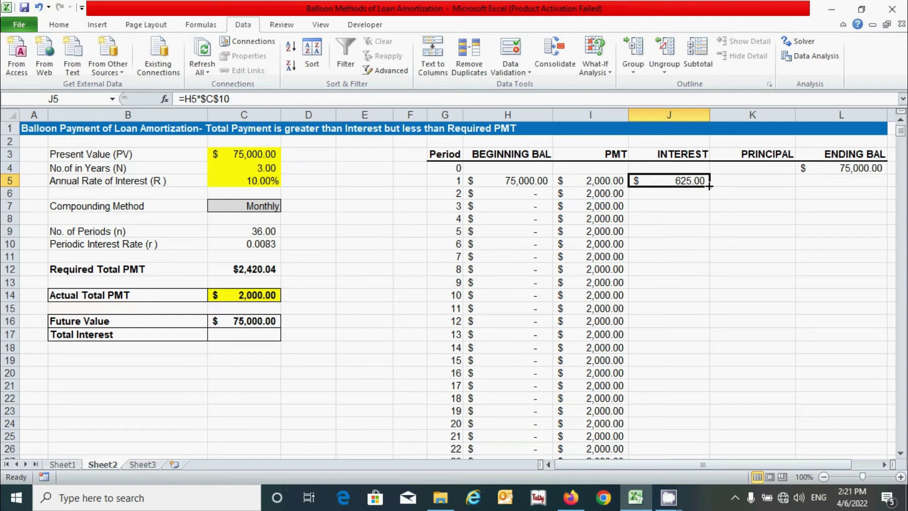
double_click(708, 186)
Calculate the period 1 principal in K5 with =I5-J5 and fill it down the PRINCIPAL column.
left_click(752, 181)
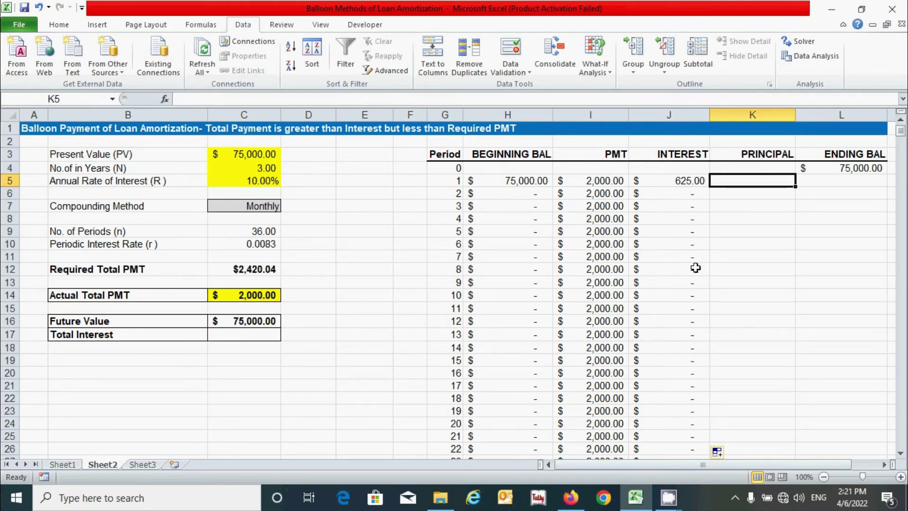
type("=")
left_click(602, 180)
type("-")
left_click(666, 181)
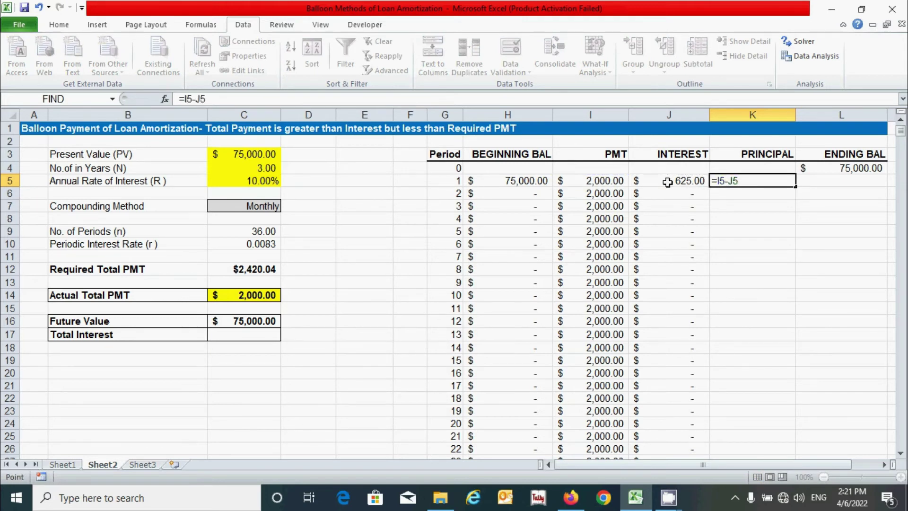
key("Return")
left_click(787, 180)
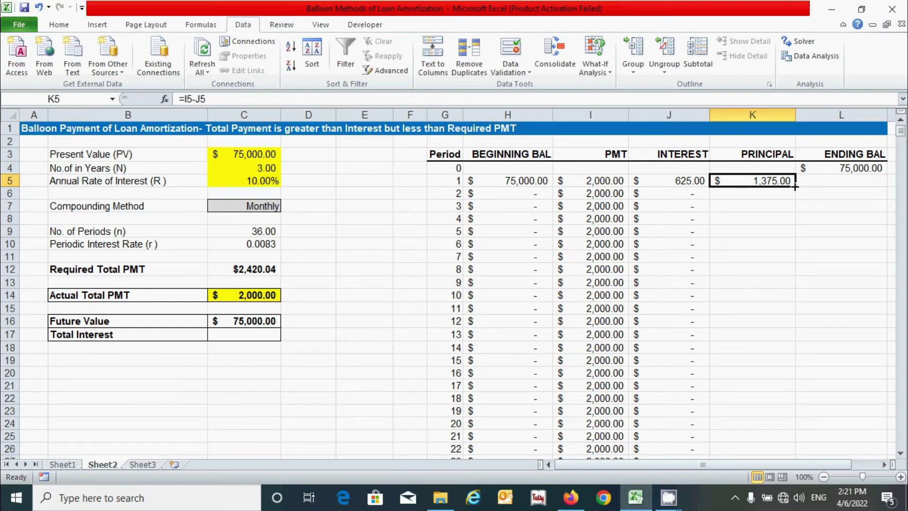
double_click(795, 187)
Calculate the period 1 ending balance in L5 with =H5-K5, fill it down the ENDING BAL column and review the schedule.
left_click(827, 182)
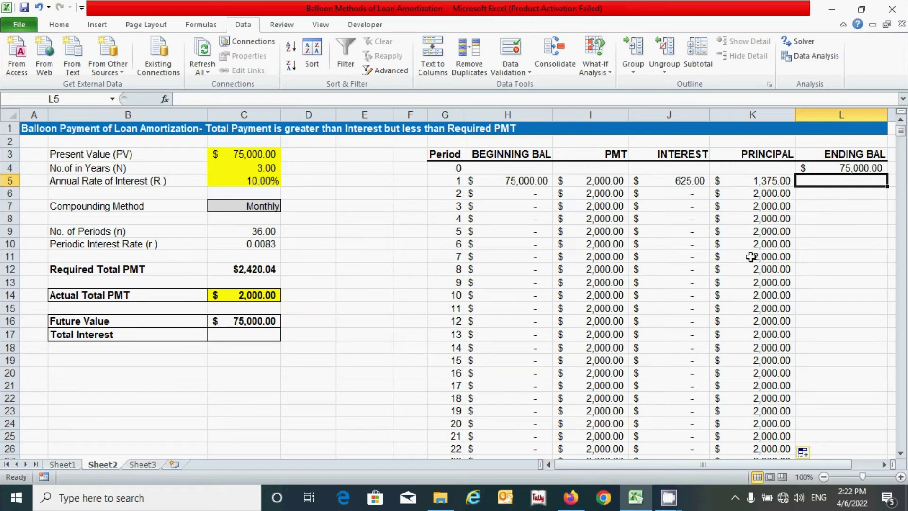
type("=")
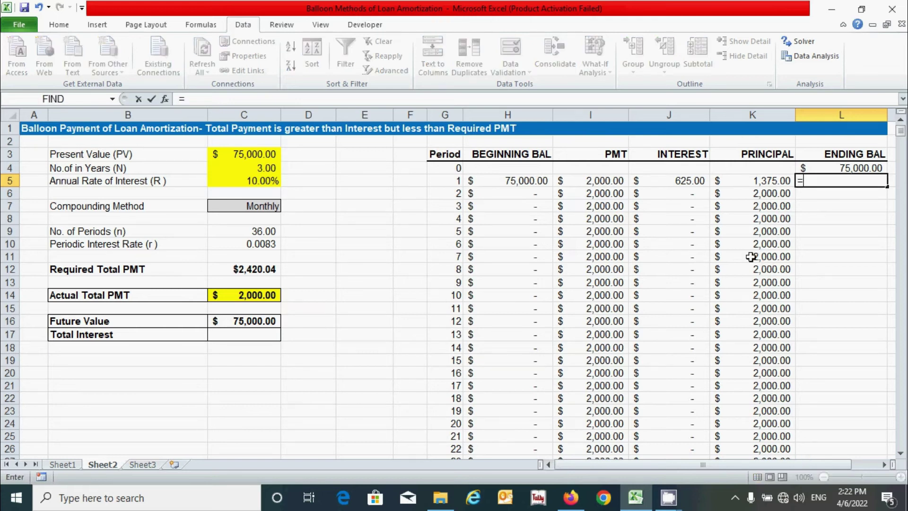
left_click(510, 181)
type("-")
left_click(749, 181)
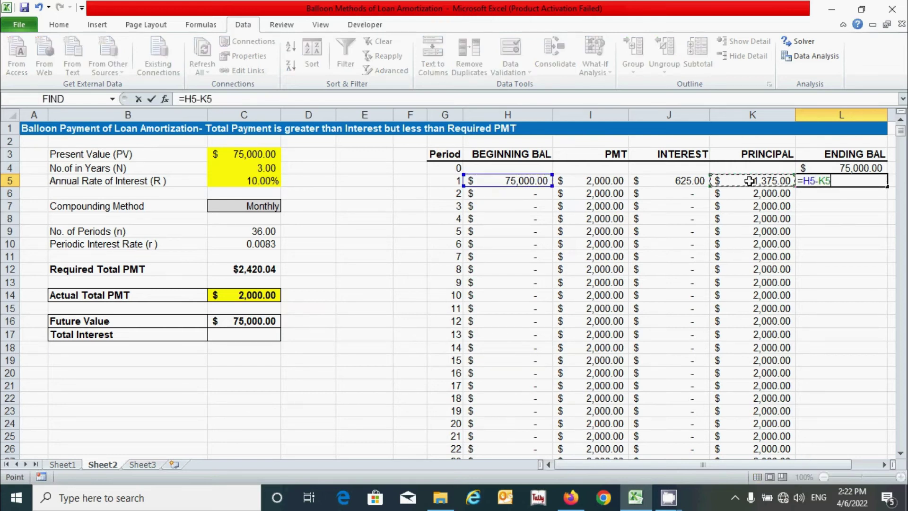
key("Return")
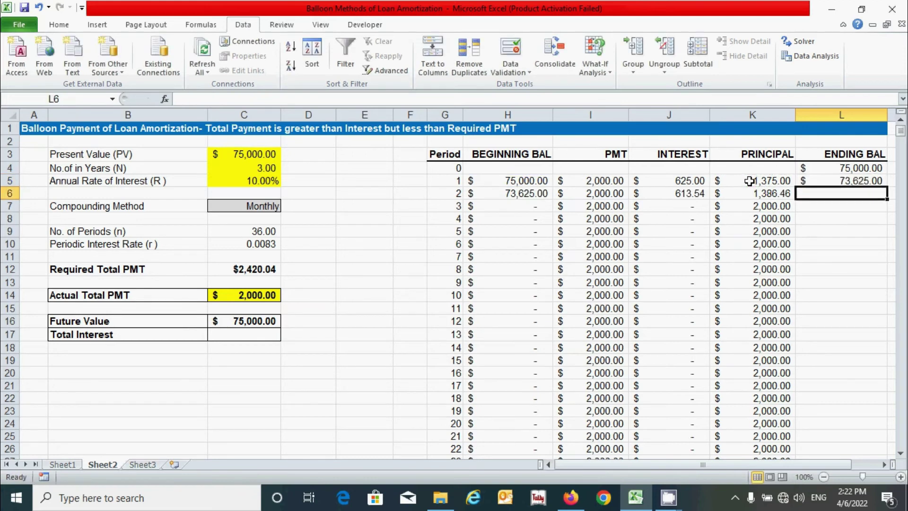
left_click(868, 179)
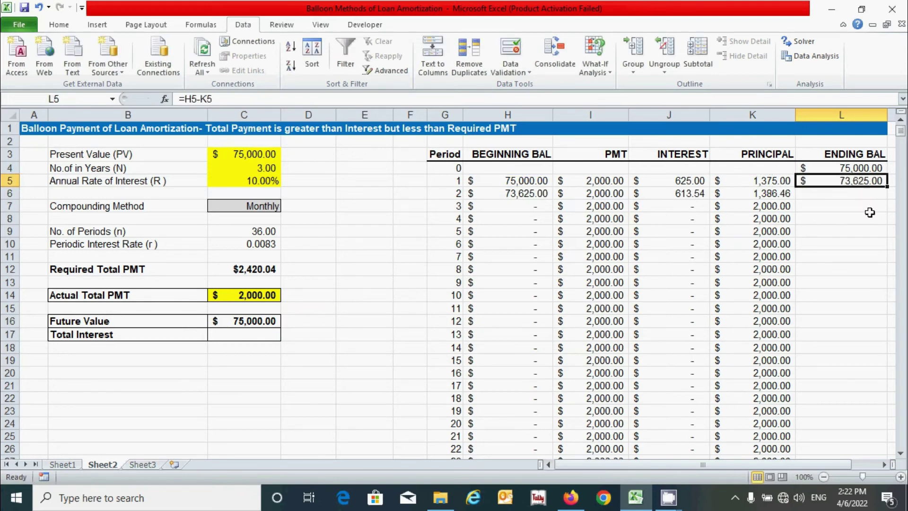
double_click(887, 188)
left_click(843, 256)
scroll(724, 269, "down", 8)
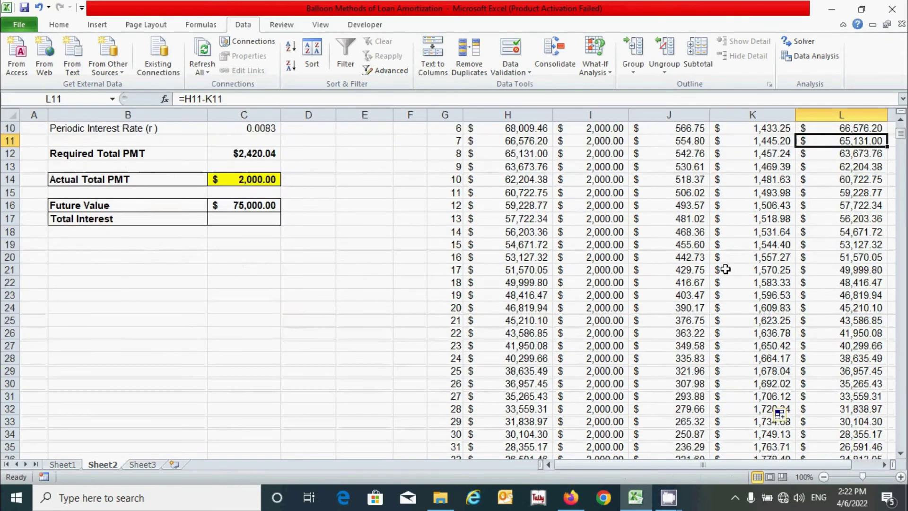
Examine the final period 36 payment and ending balance and the rows beyond it in the amortization schedule.
left_click(453, 318)
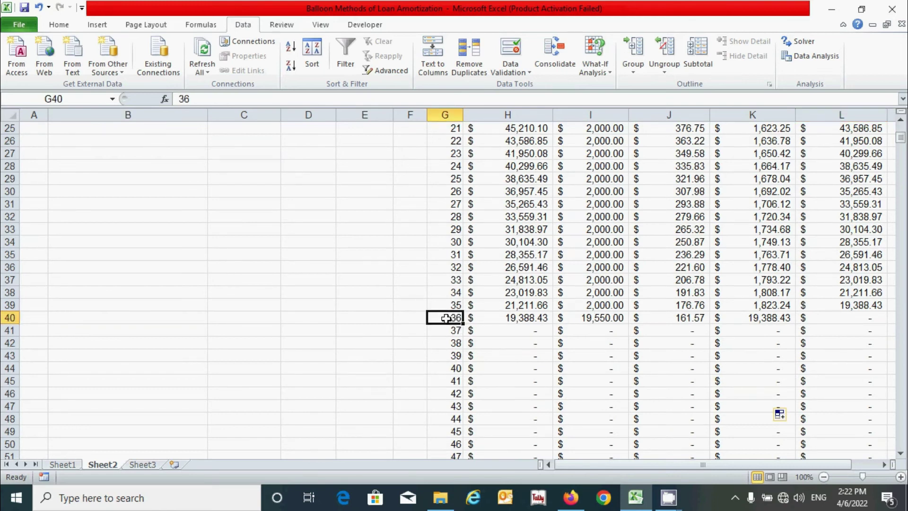
left_click(860, 318)
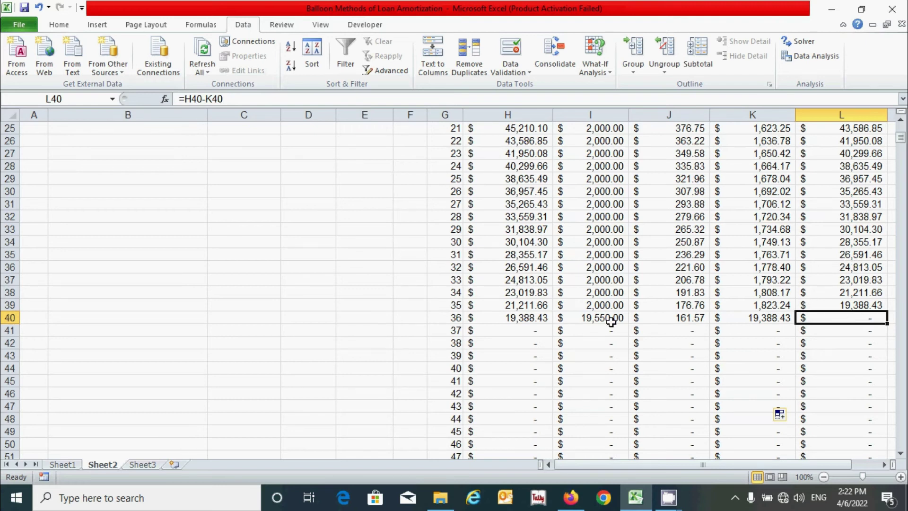
left_click(570, 318)
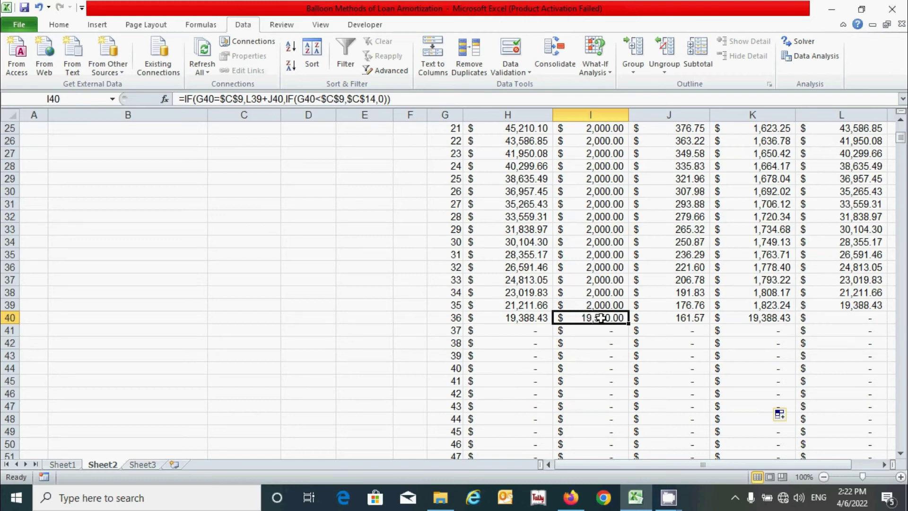
scroll(659, 328, "up", 8)
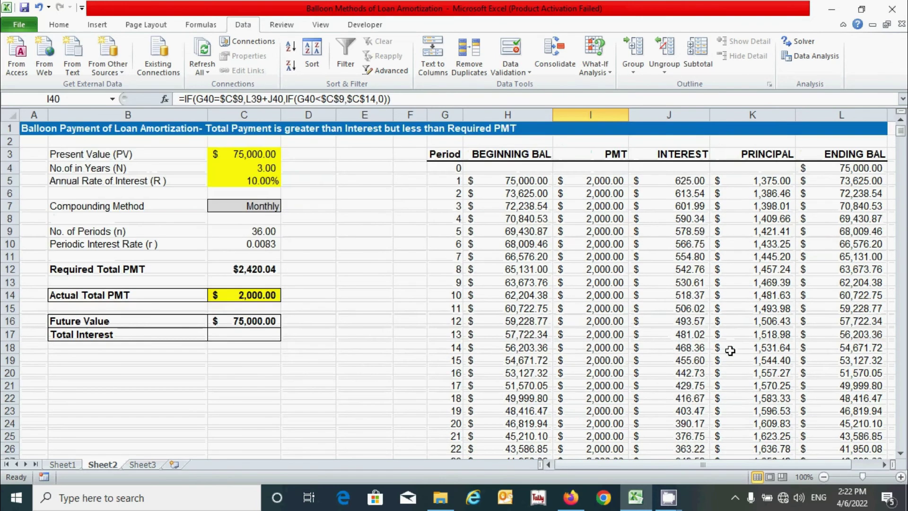
scroll(497, 265, "down", 11)
left_click_drag(452, 229, 840, 450)
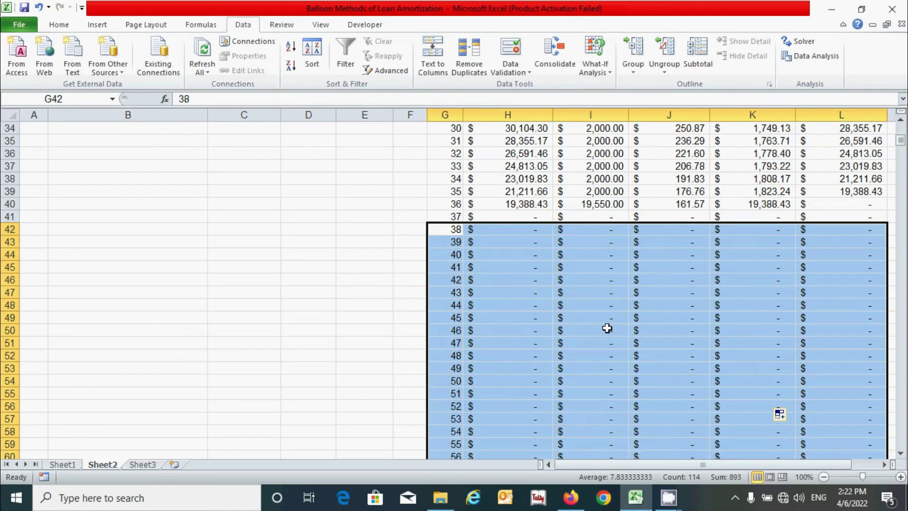
scroll(607, 328, "down", 4)
scroll(607, 329, "up", 4)
scroll(607, 328, "down", 4)
scroll(607, 328, "up", 5)
scroll(607, 328, "up", 10)
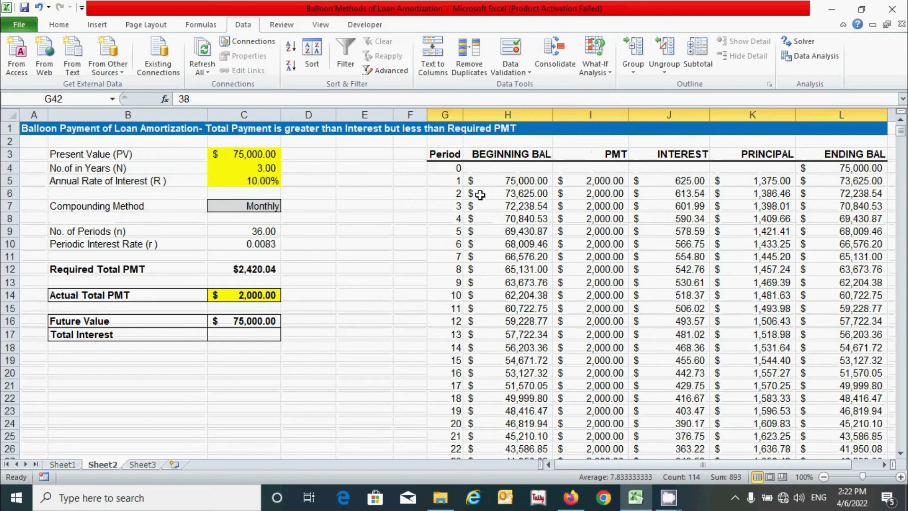
Create a formula-based conditional formatting rule for schedule range G5:L1099 with the formula =$G5>$C$9.
left_click(457, 181)
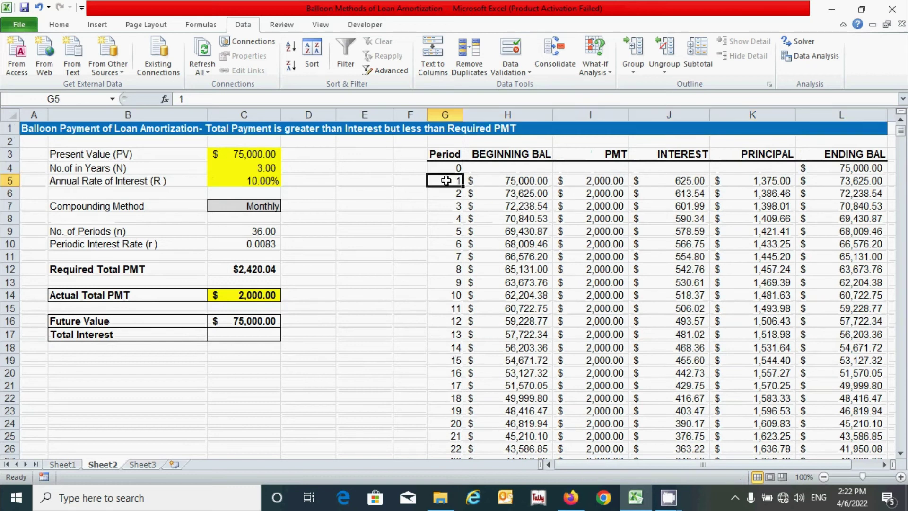
left_click_drag(443, 180, 827, 182)
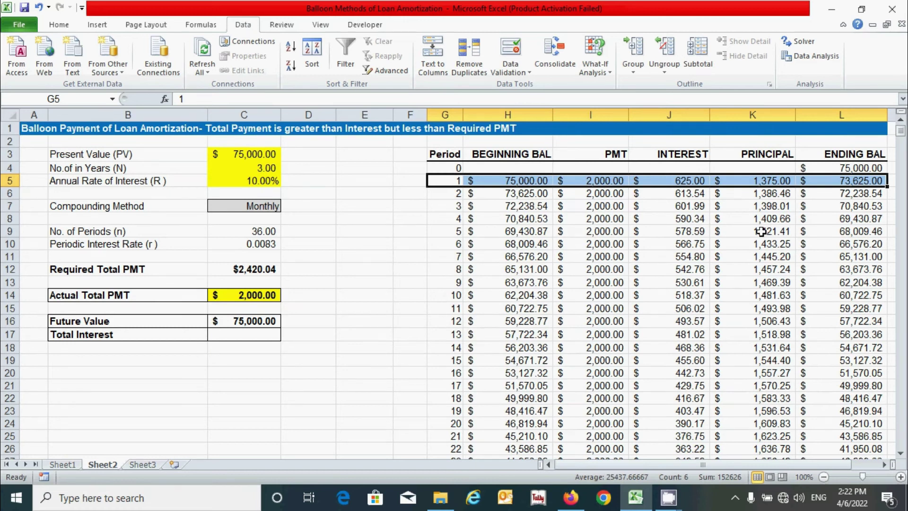
key("ctrl+shift+Down")
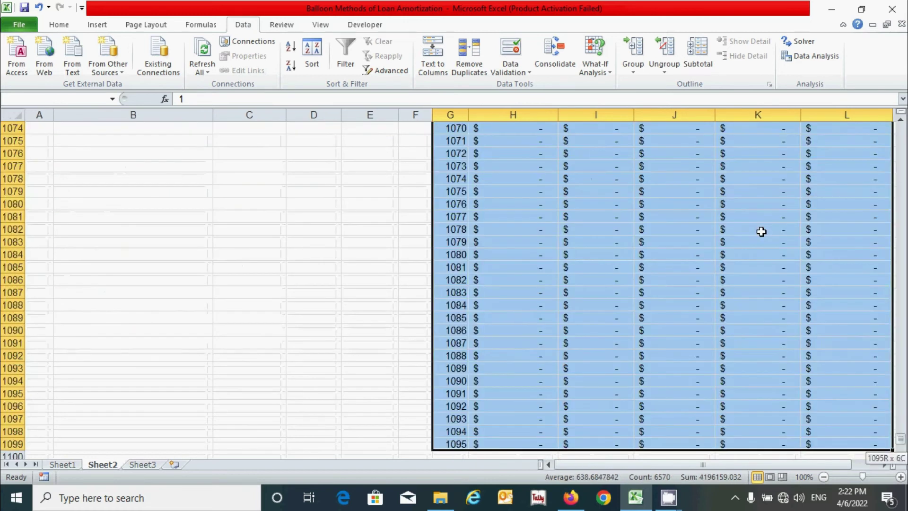
left_click_drag(901, 431, 899, 128)
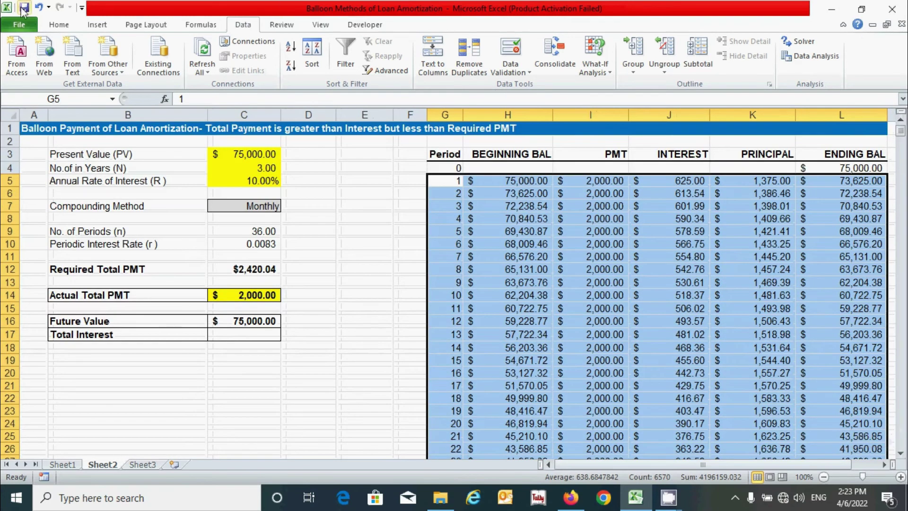
left_click(61, 27)
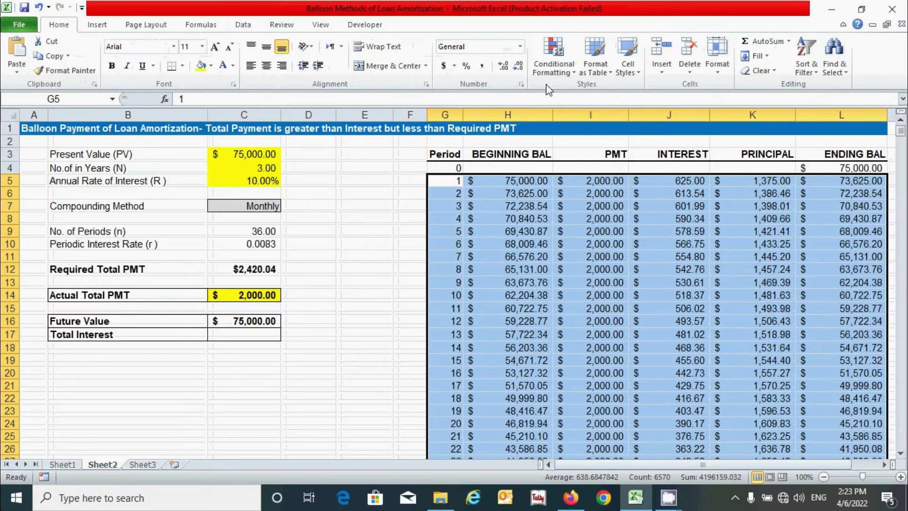
left_click(569, 75)
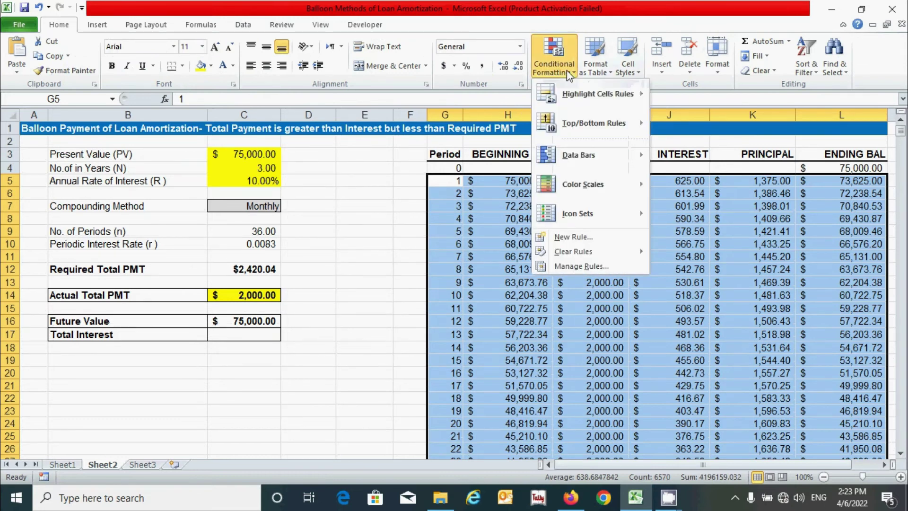
left_click(575, 236)
left_click(505, 153)
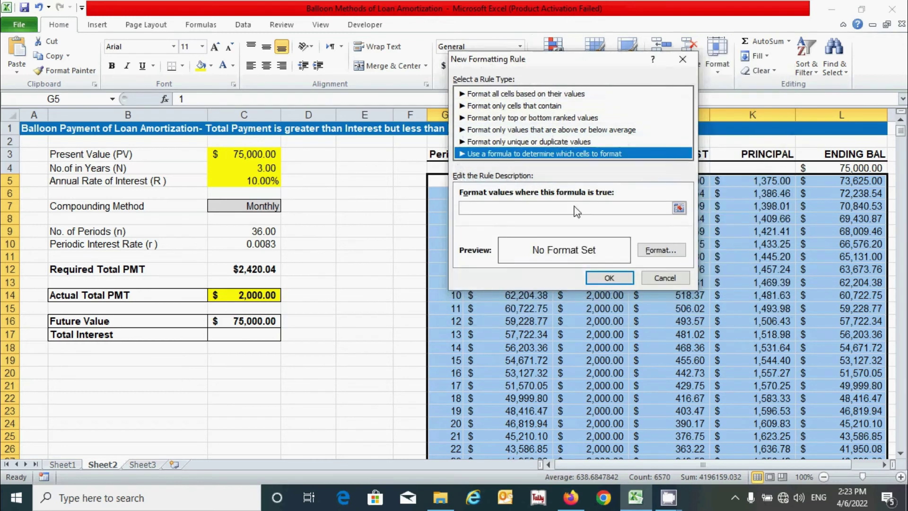
left_click(498, 208)
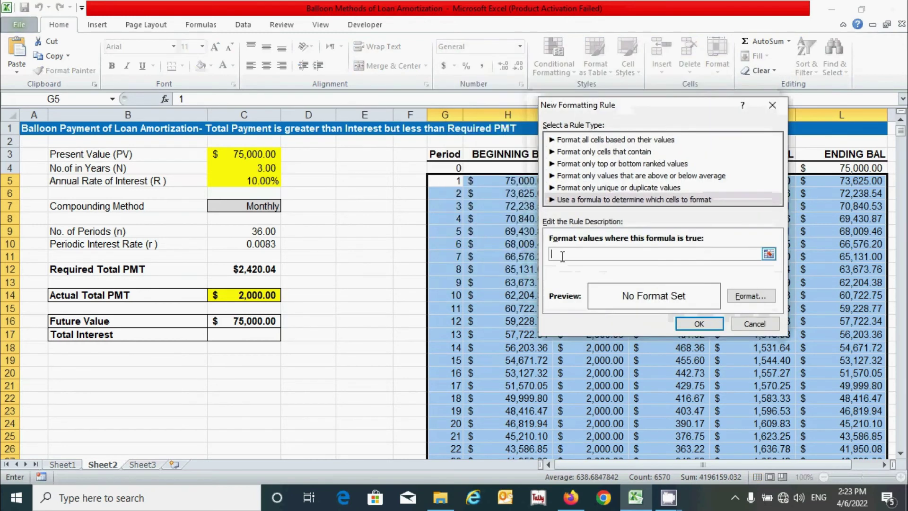
type("=$")
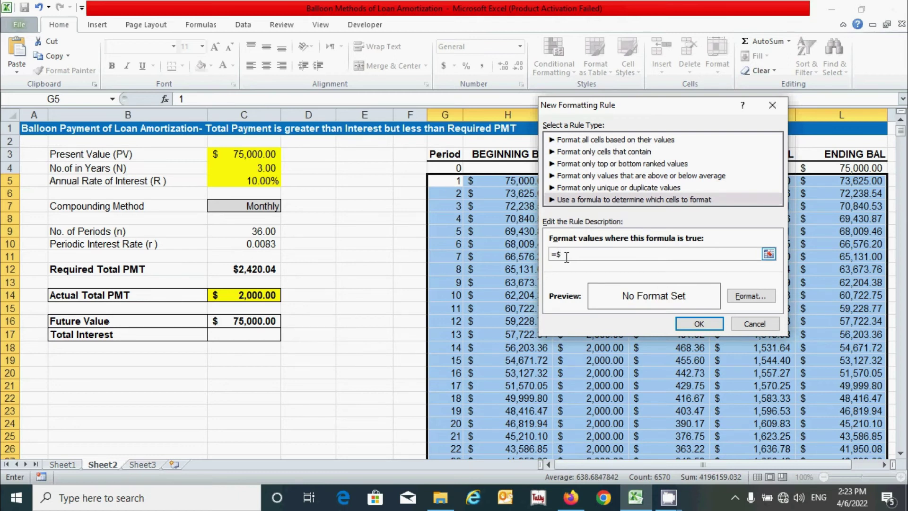
type("G5>")
left_click(243, 230)
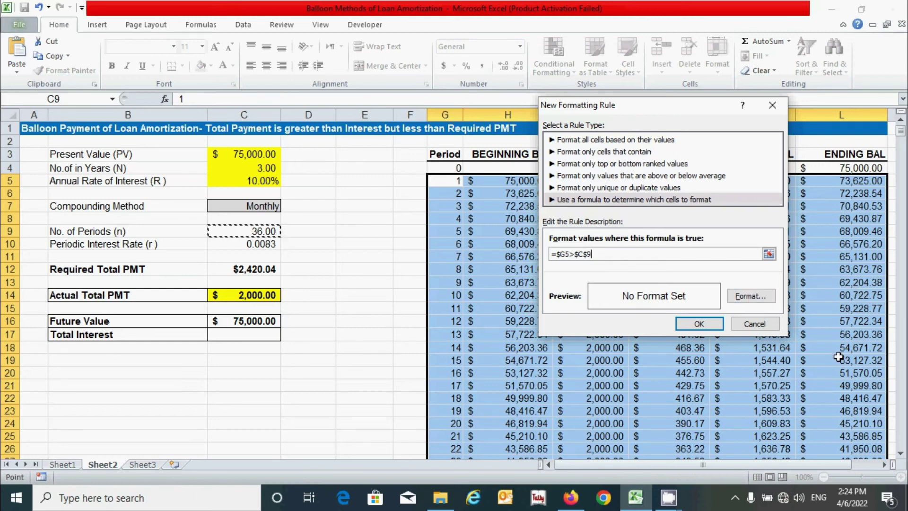
Give the conditional formatting rule a white font colour, apply it and check the schedule rows below period 36.
left_click(752, 296)
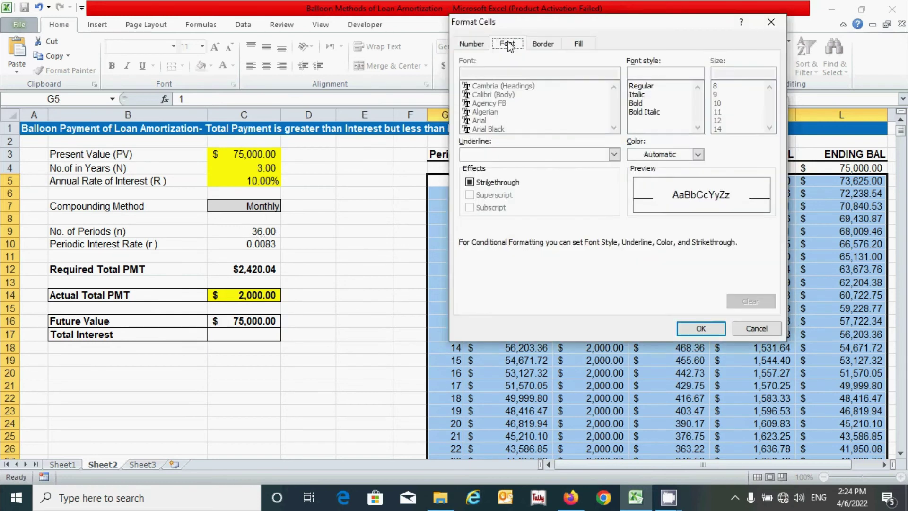
left_click(699, 154)
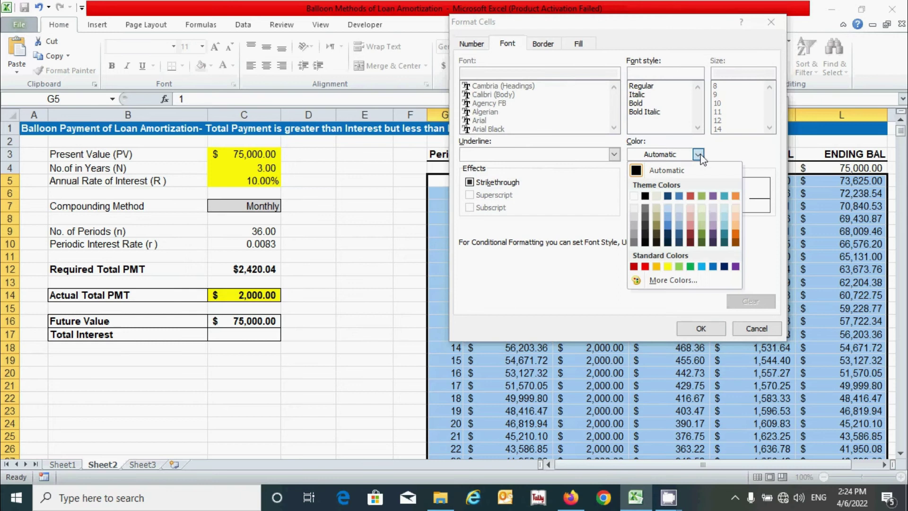
left_click(633, 197)
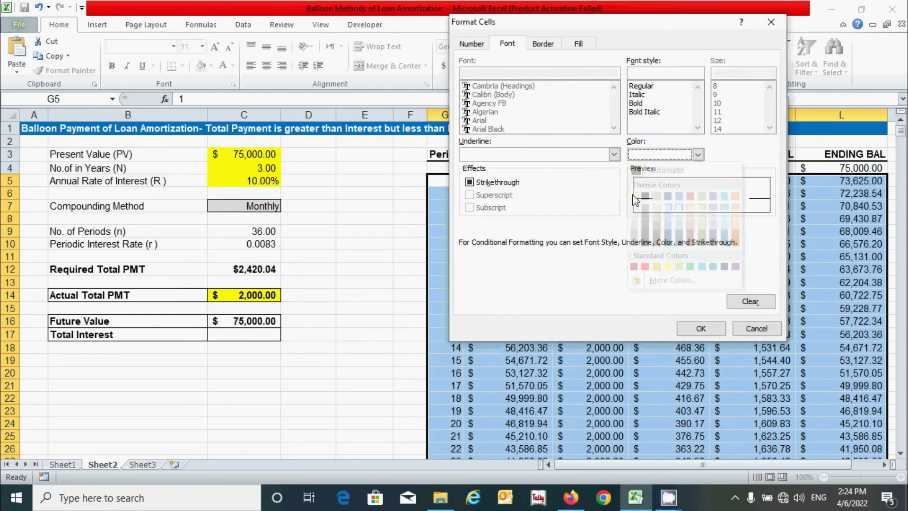
left_click(700, 329)
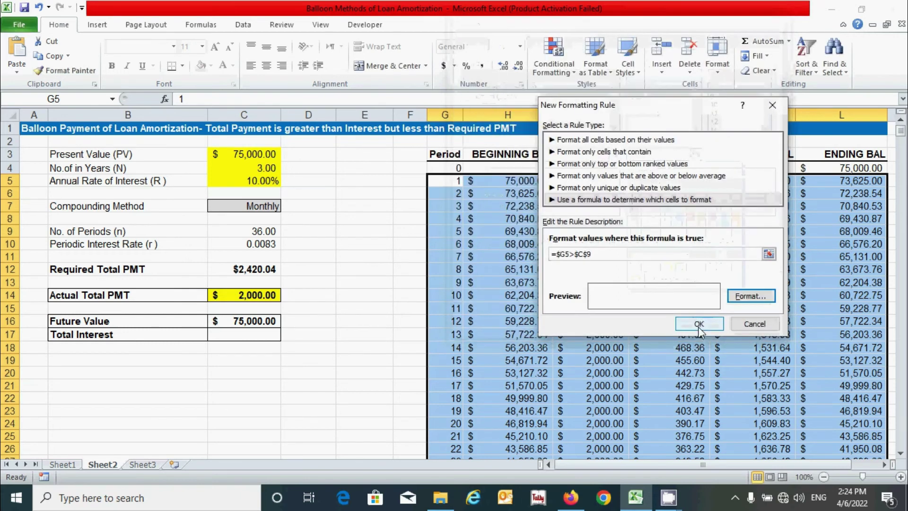
left_click(700, 324)
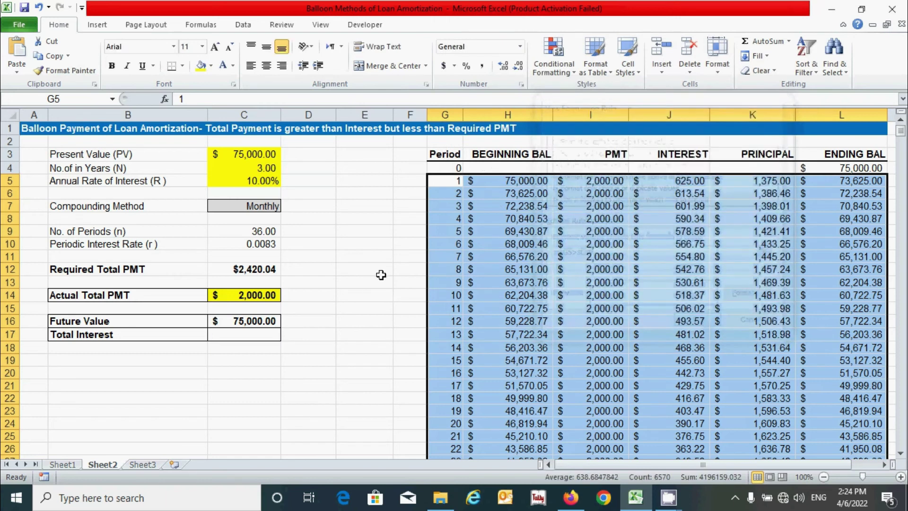
left_click(380, 270)
scroll(771, 284, "down", 5)
scroll(773, 281, "down", 6)
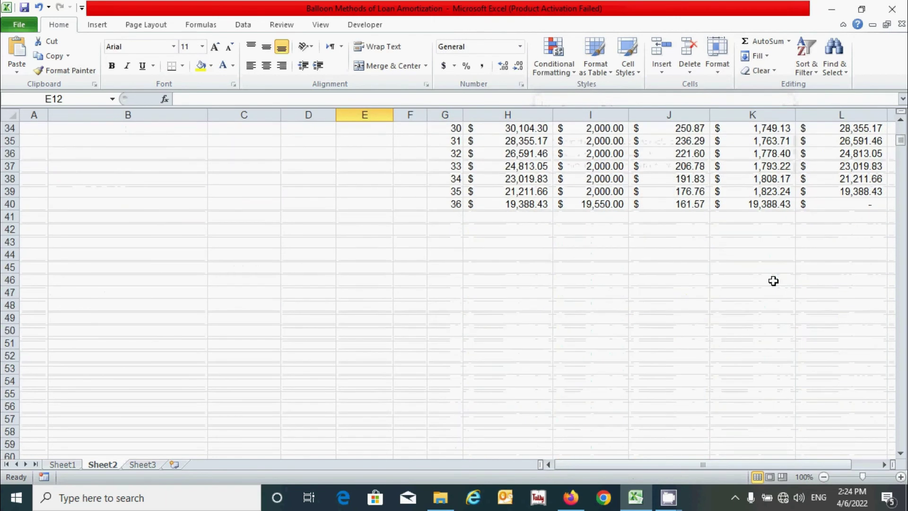
left_click(455, 217)
left_click_drag(455, 216, 884, 442)
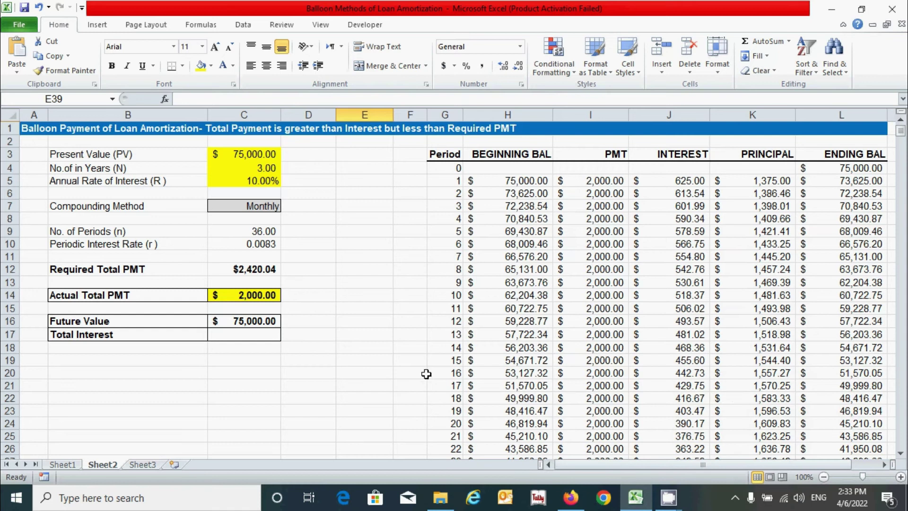
Start a SUMIF formula in the Total Interest cell C17 with the period range $G$5:$G$1099.
left_click(264, 334)
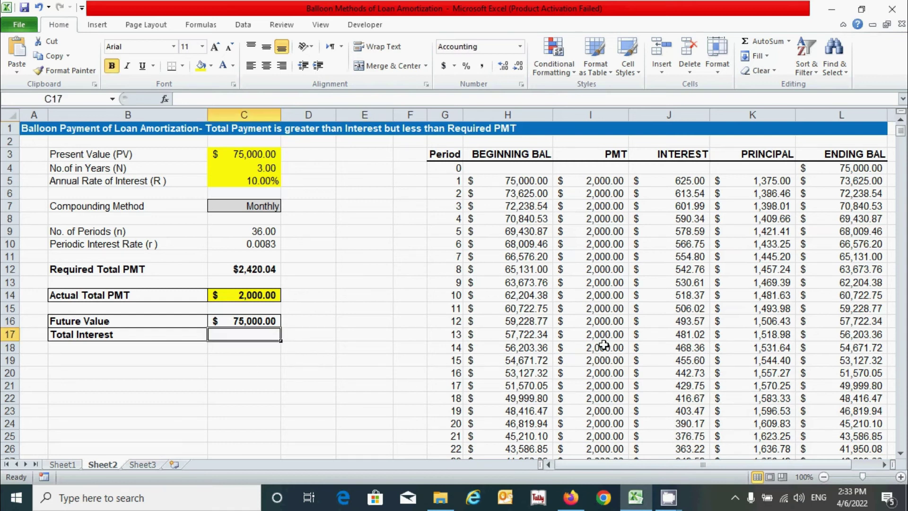
mouse_move(676, 181)
left_mouse_down()
mouse_move(669, 462)
mouse_move(682, 182)
left_mouse_up()
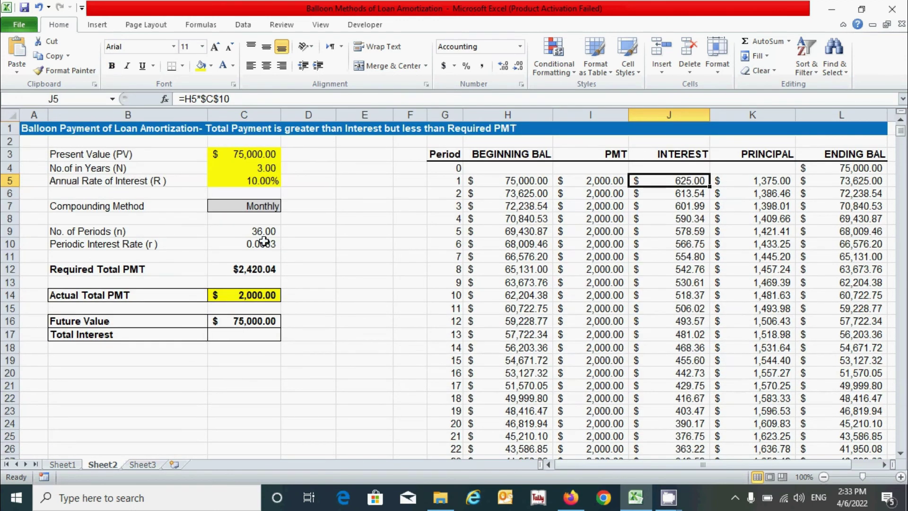
left_click(256, 333)
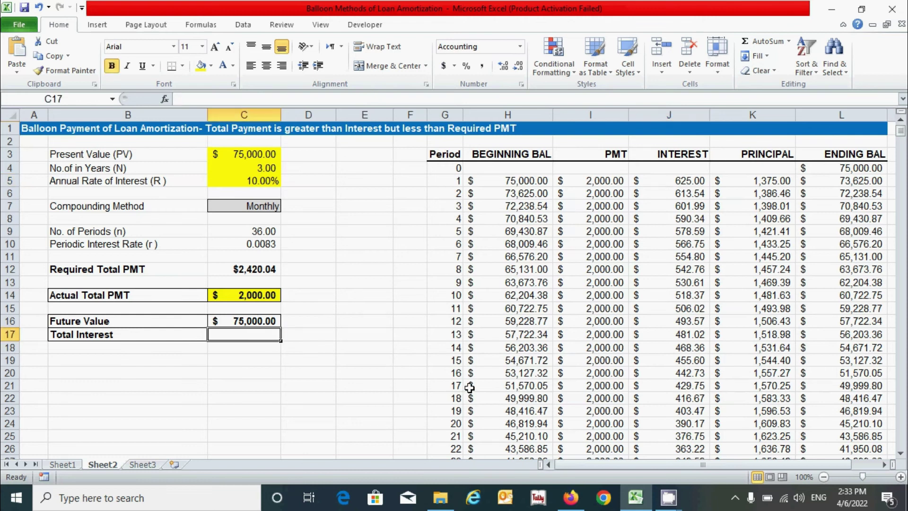
type("=sumif")
key("Tab")
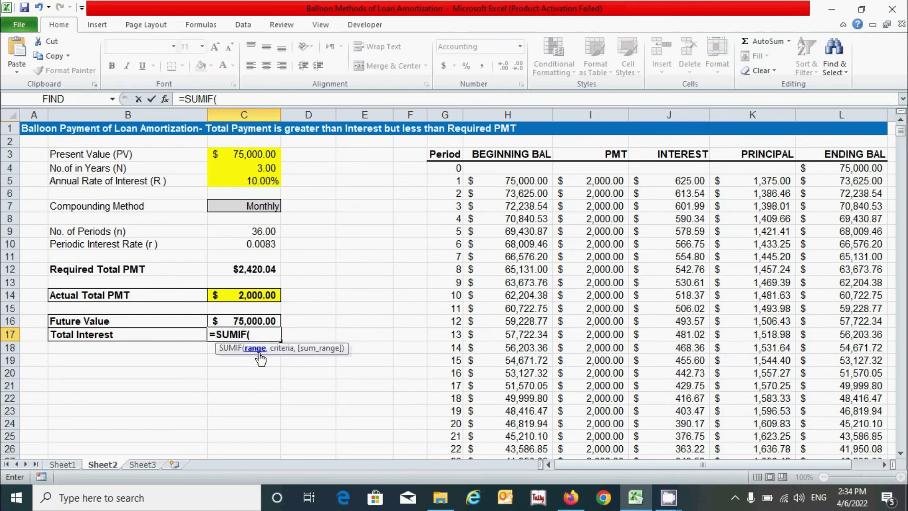
left_click(450, 180)
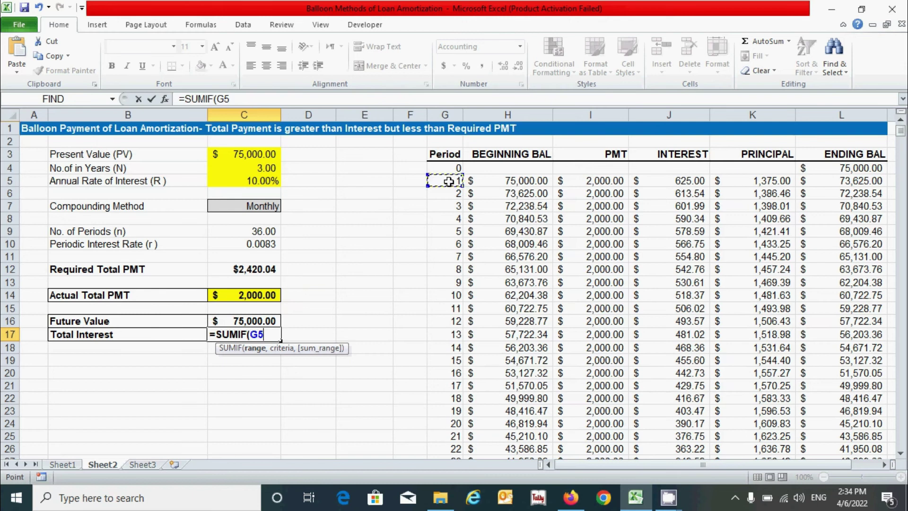
key("ctrl+shift+Down")
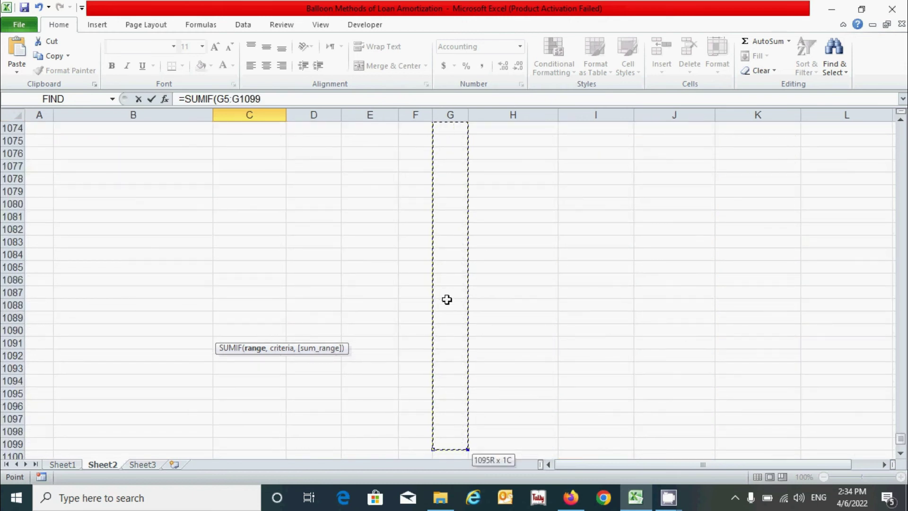
key("F4")
type(",")
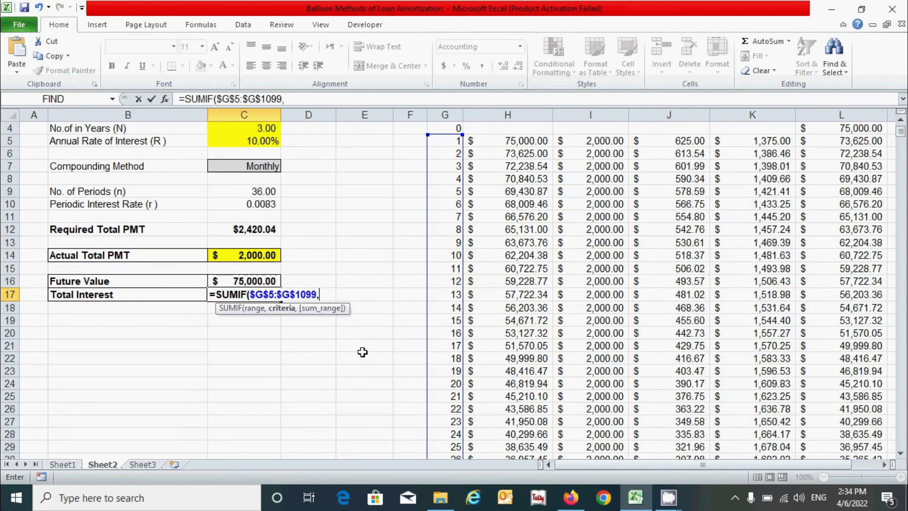
Add the criteria "<="&$C$9 to the SUMIF formula in C17, limiting it to the number of periods.
scroll(636, 296, "up", 1)
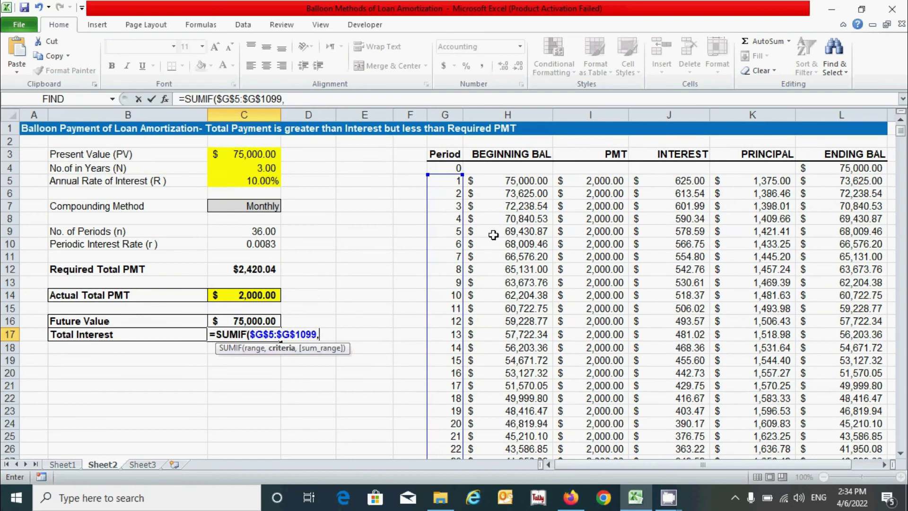
scroll(476, 334, "down", 5)
scroll(606, 308, "down", 5)
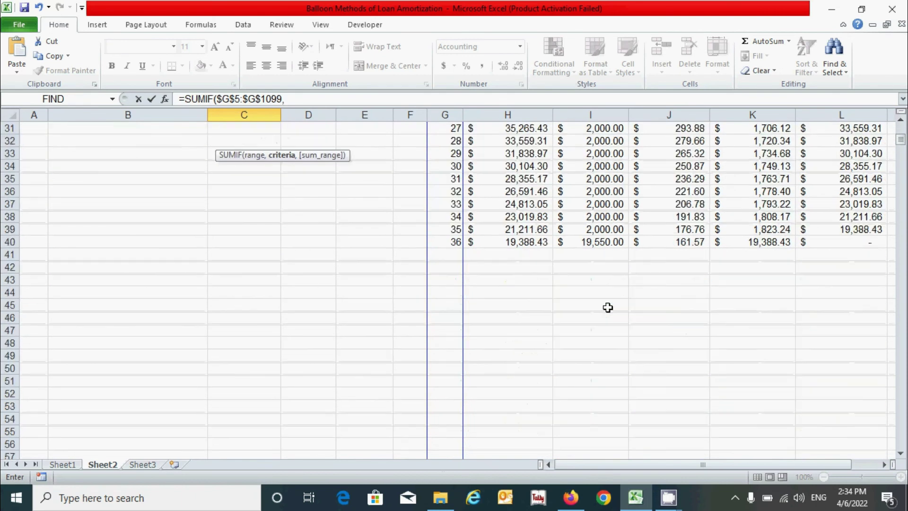
scroll(517, 365, "up", 6)
scroll(518, 364, "up", 4)
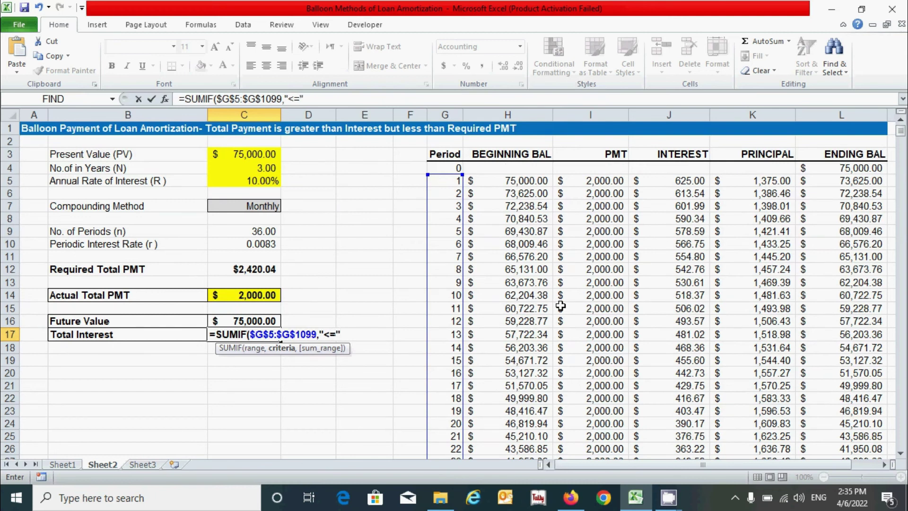
type("&")
left_click(257, 231)
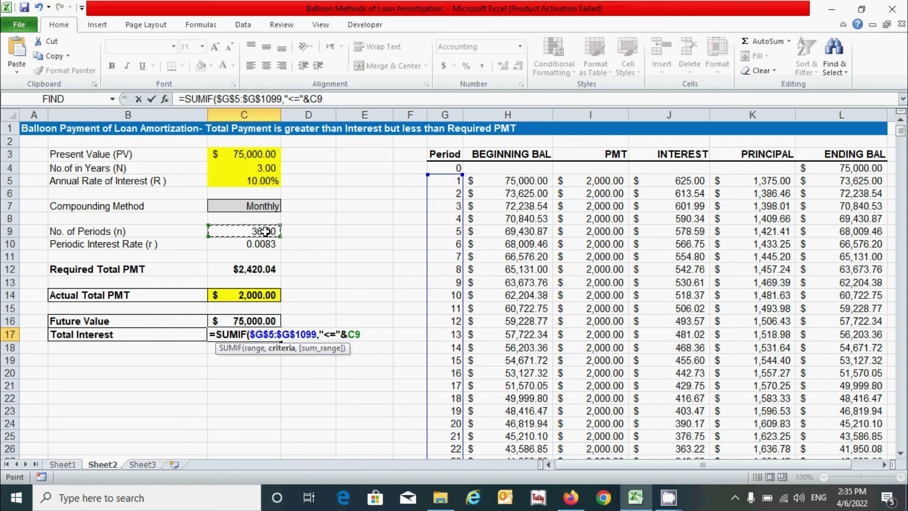
key("F4")
type(",")
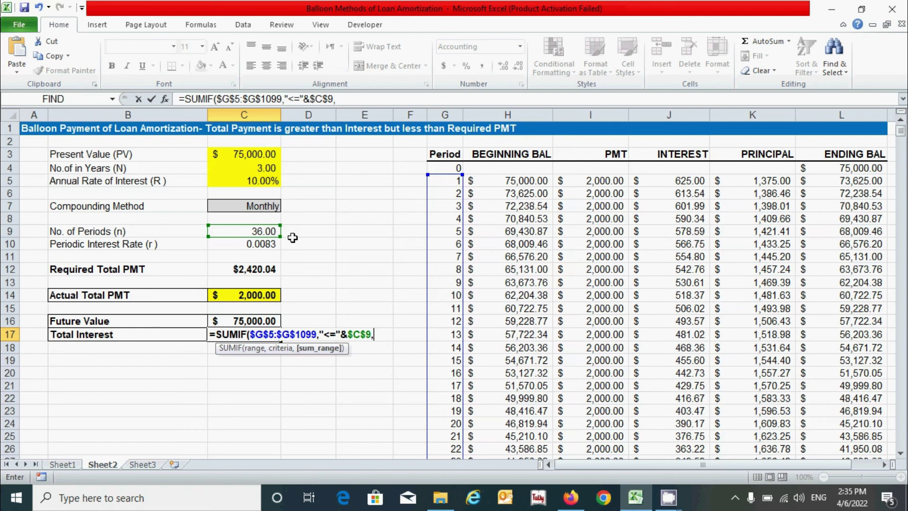
Complete the SUMIF formula in C17 with the interest column $J$5:$J$1099 as the sum range.
left_click(656, 180)
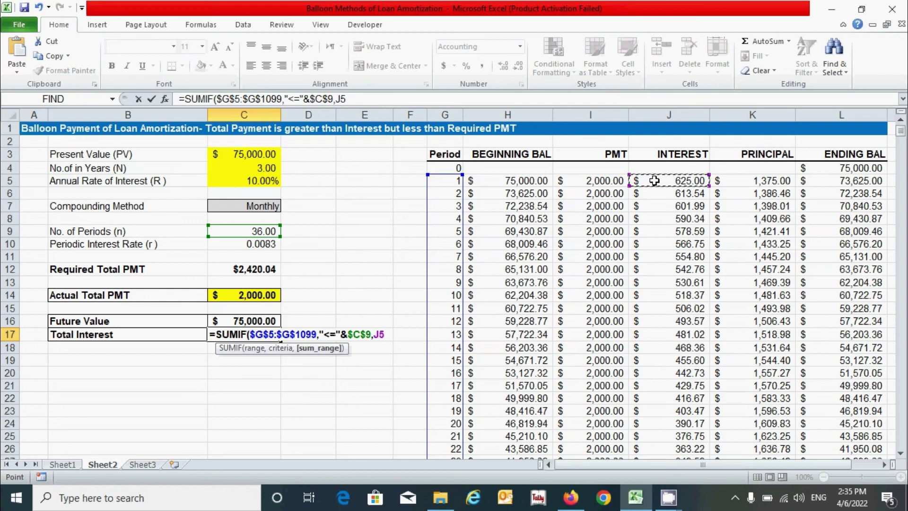
key("ctrl+shift+Down")
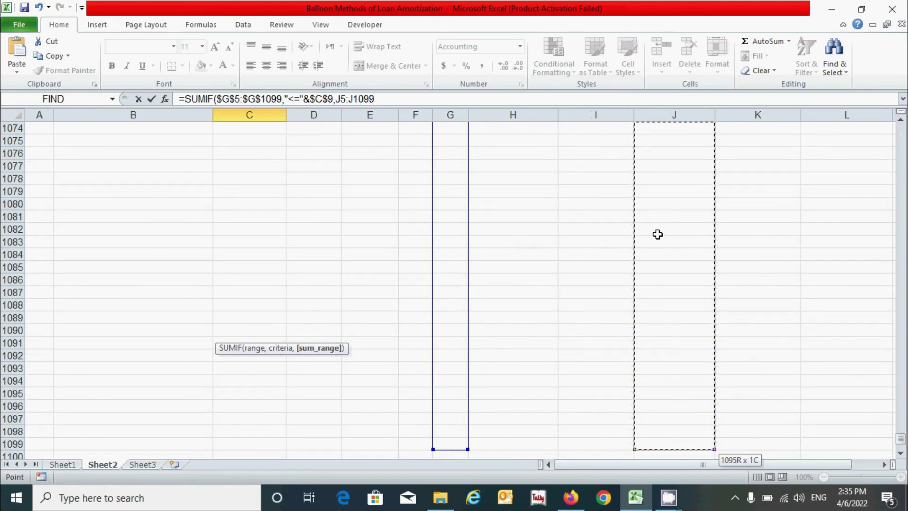
key("F4")
type(")")
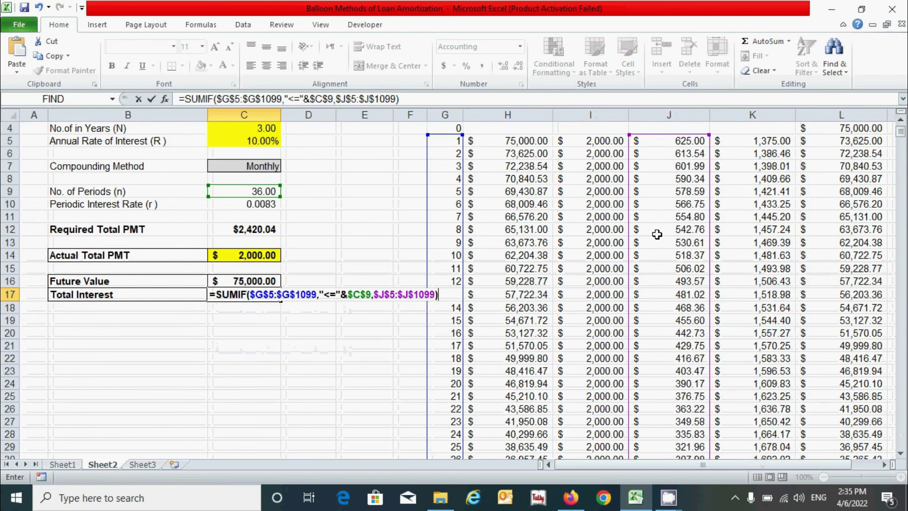
key("Return")
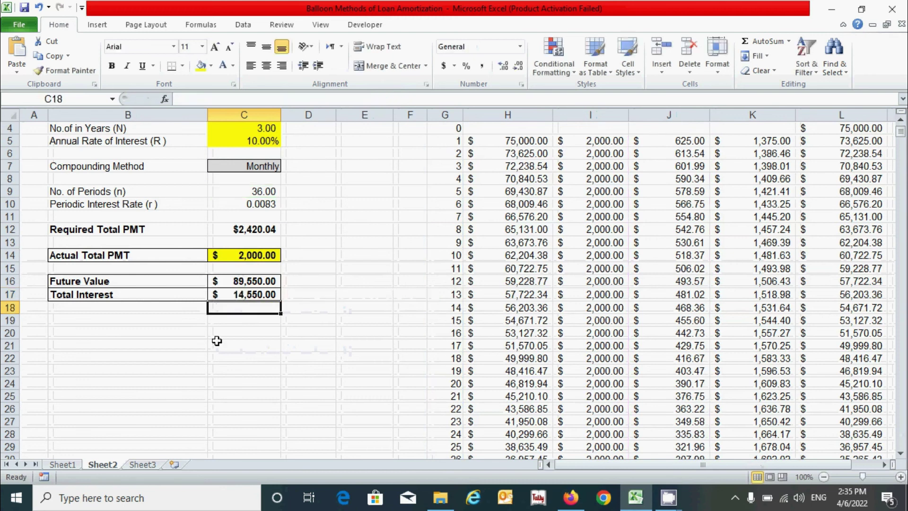
left_click(233, 359)
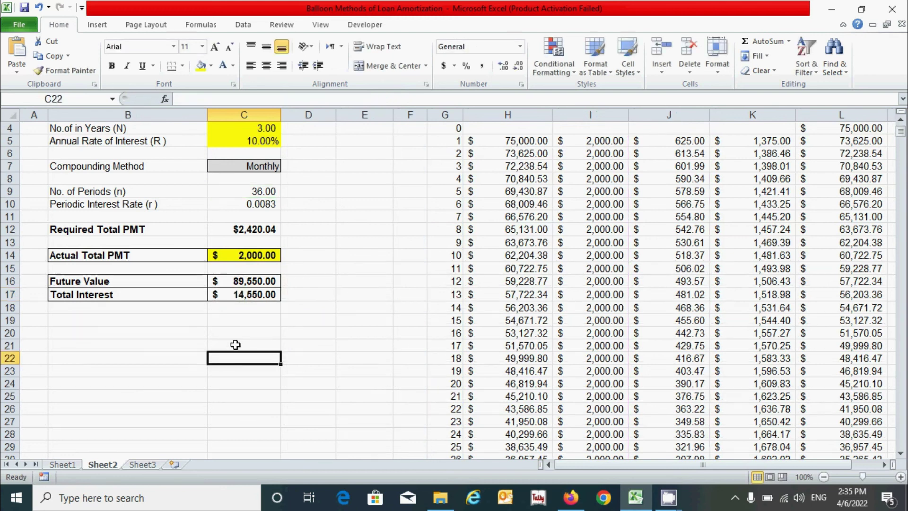
left_click(240, 306)
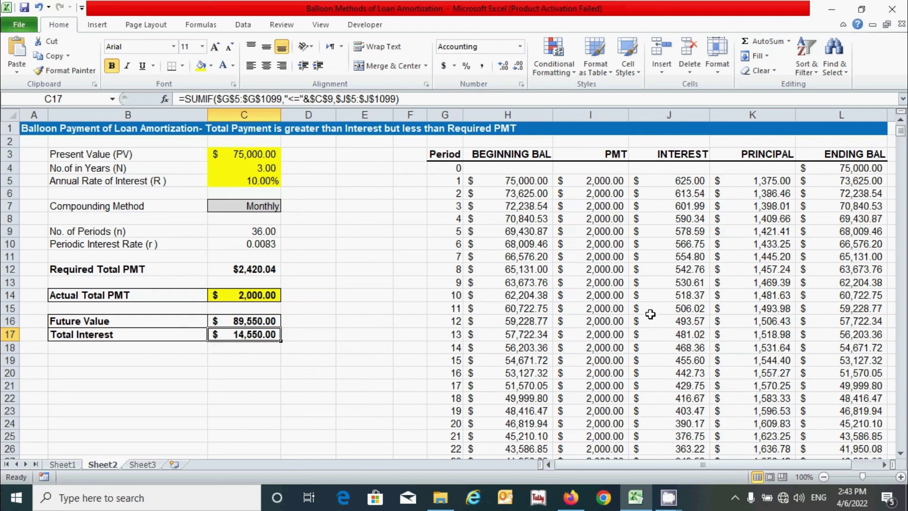
Check the sum of the Interest column for periods 1 to 36 against the Total Interest cell.
left_click(662, 181)
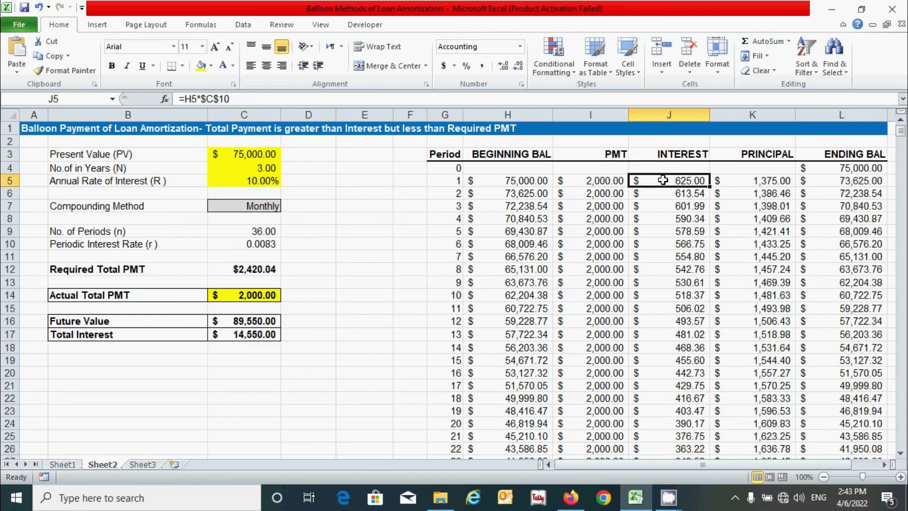
left_click_drag(662, 181, 686, 447)
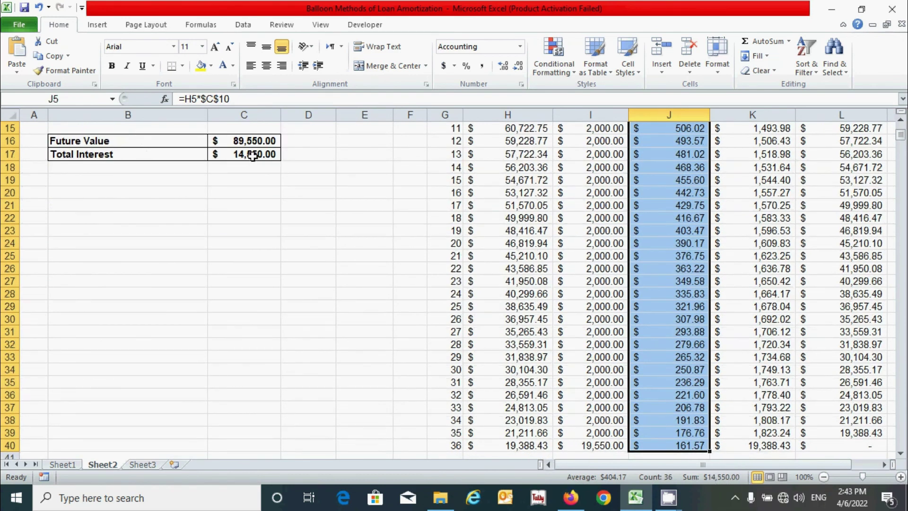
scroll(396, 199, "up", 4)
scroll(396, 199, "up", 1)
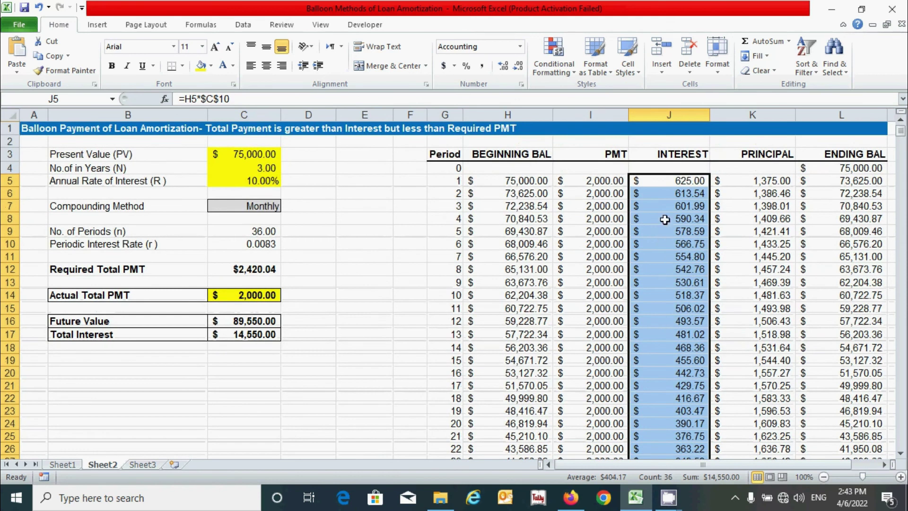
Check the sums of the PMT and Principal columns for periods 1 to 36 against the Future Value and Present Value.
left_click(568, 183)
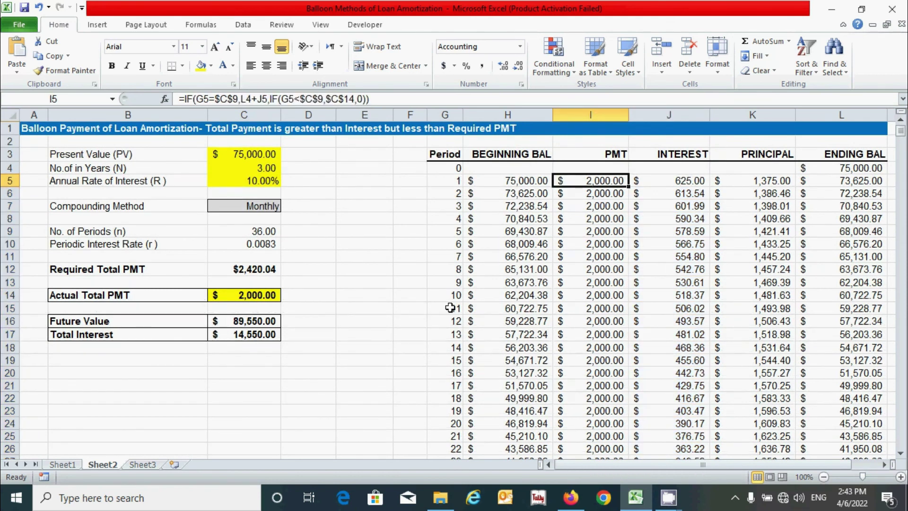
left_click_drag(582, 178, 609, 392)
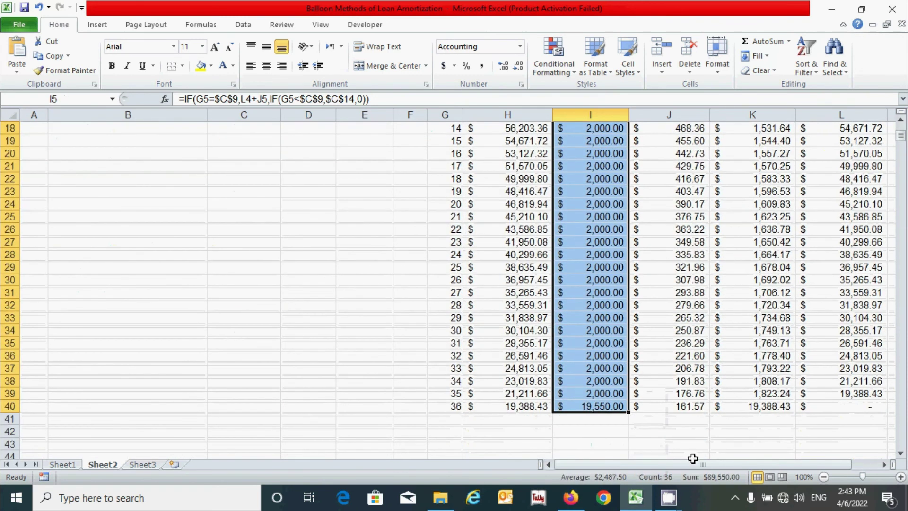
scroll(446, 304, "up", 6)
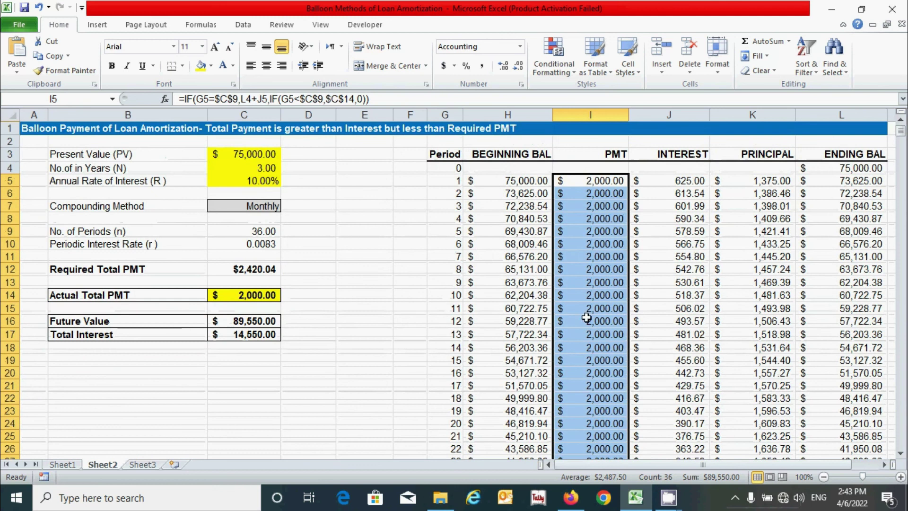
left_click(756, 180)
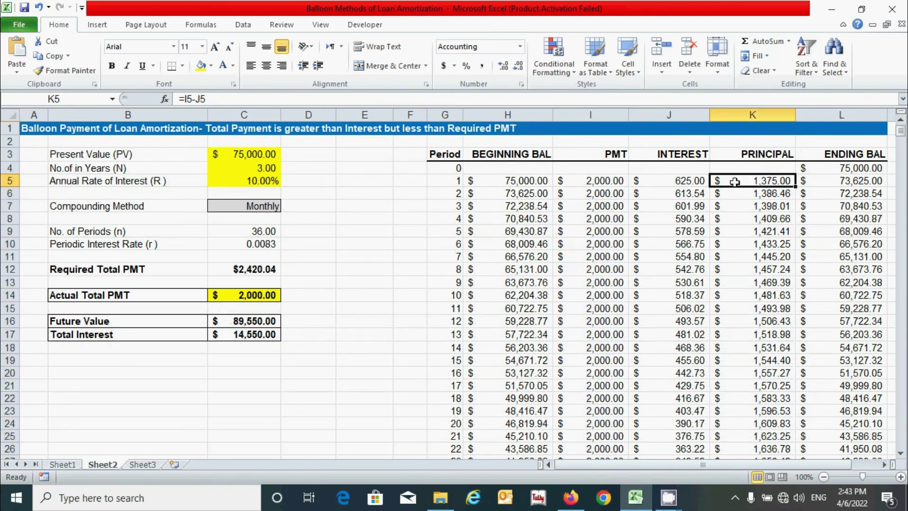
left_click_drag(735, 181, 766, 393)
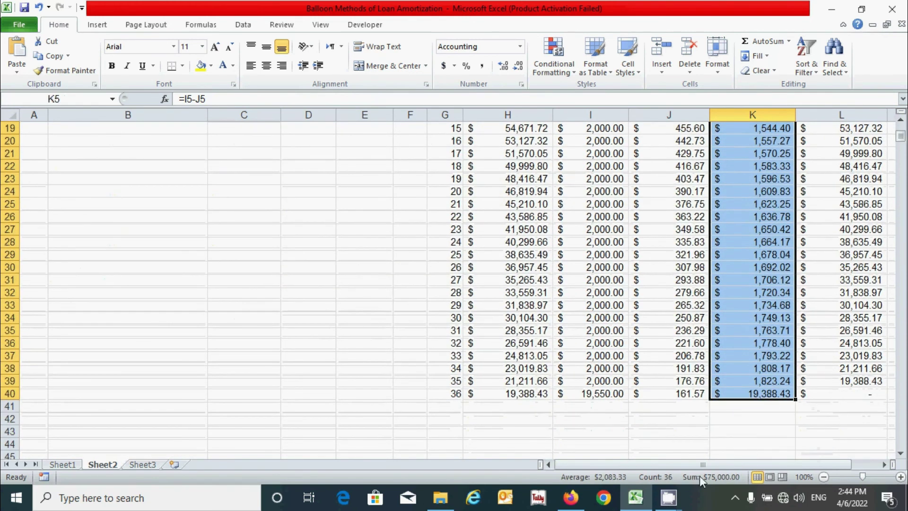
scroll(732, 357, "up", 6)
left_click(326, 231)
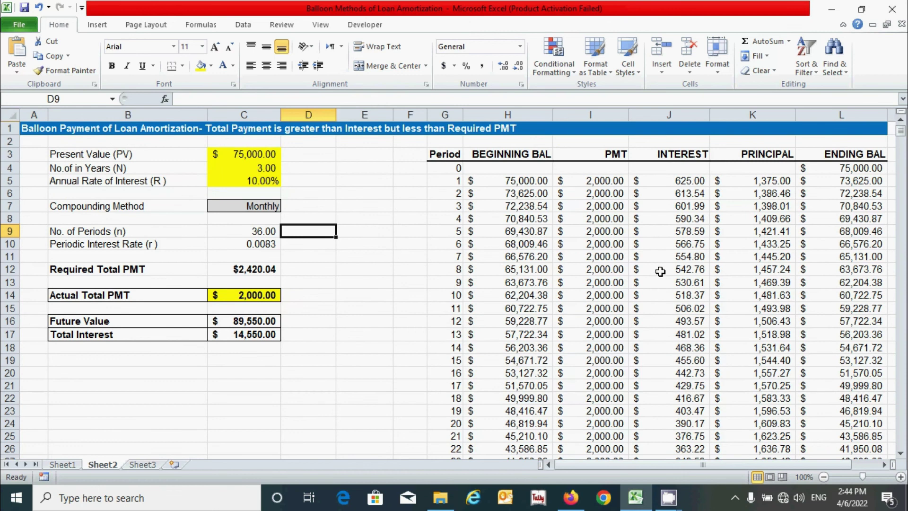
key("Left")
key("Down")
key("Down")
key("Down")
key("Down")
key("Down")
key("Down")
key("Down")
key("Down")
key("Down")
key("Down")
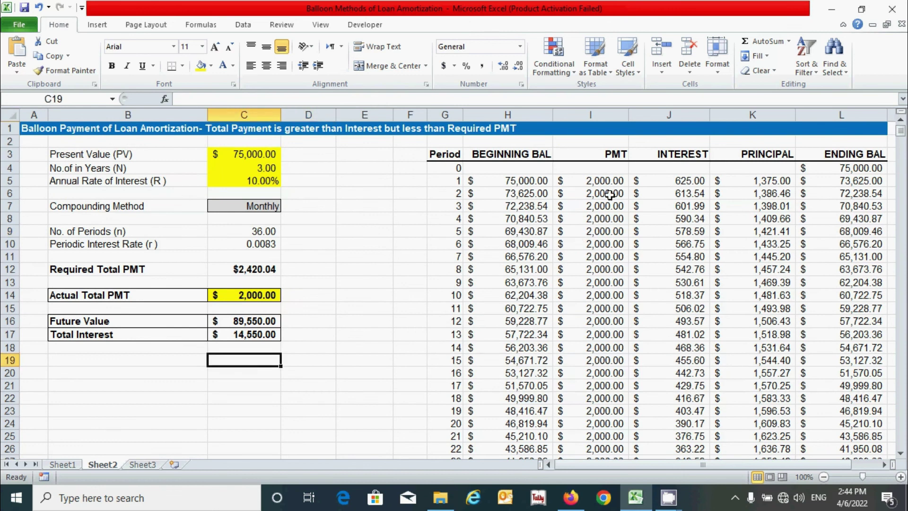
left_click_drag(612, 347, 611, 346)
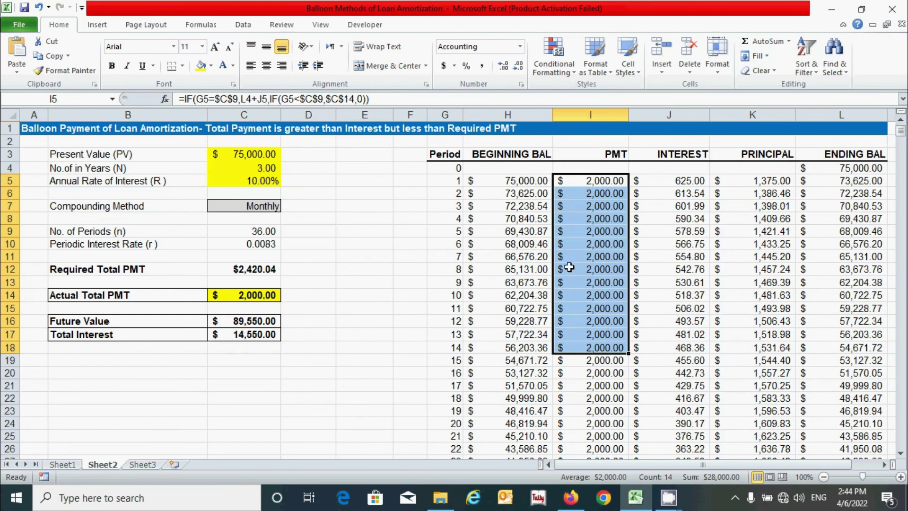
left_click_drag(672, 182, 668, 357)
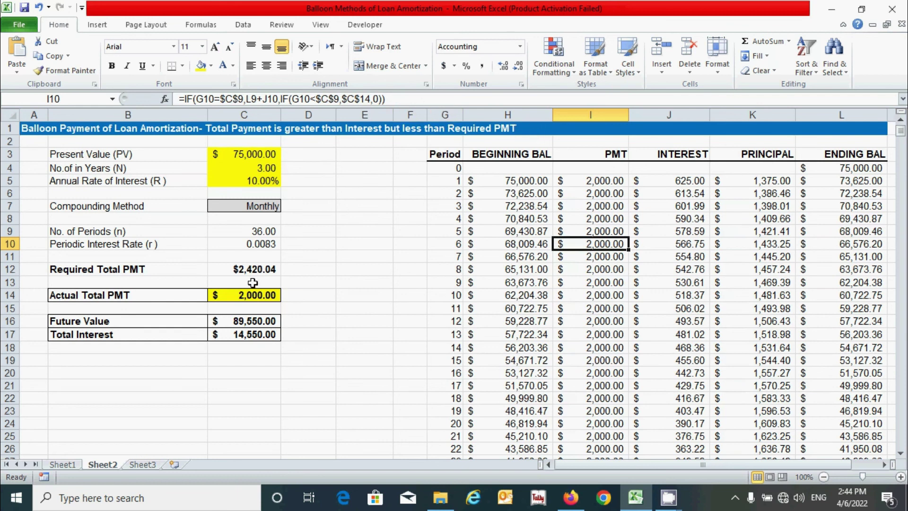
left_click(664, 310)
left_click(364, 384)
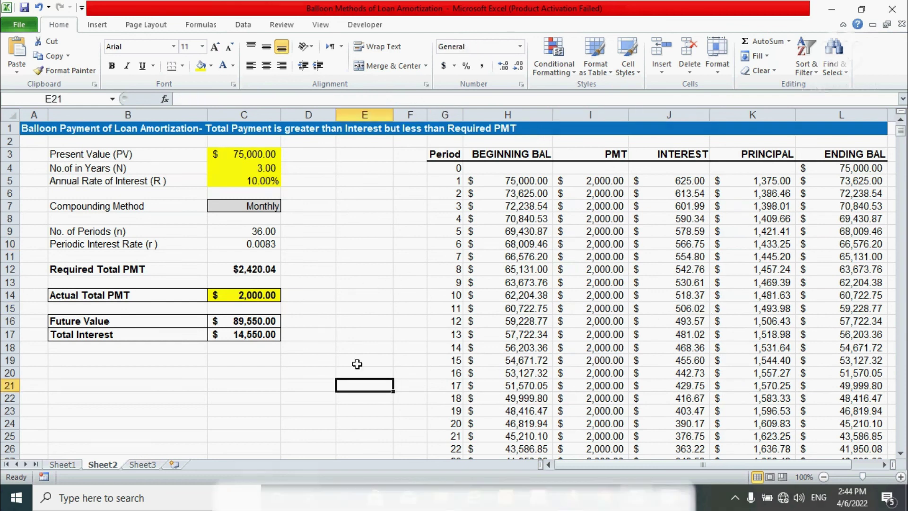